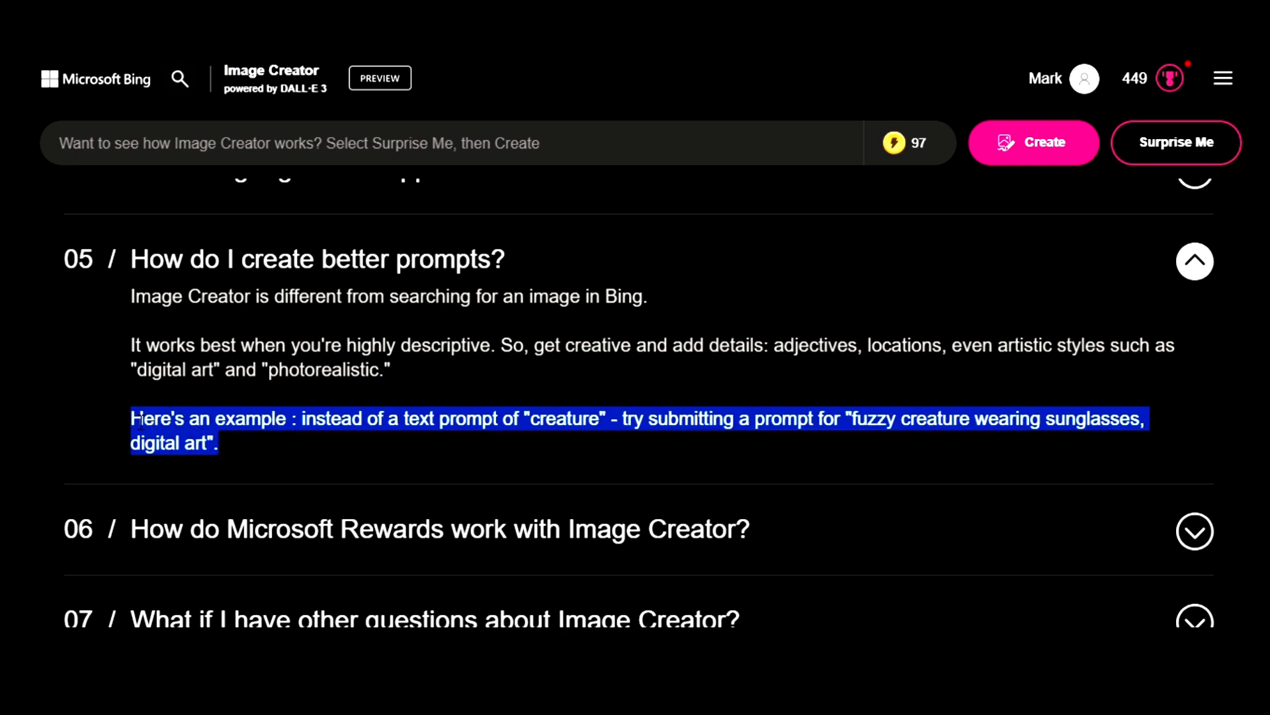
Step: Collapse the FAQ answer on creating better prompts and return to the idea gallery at the page's start
left_click(615, 387)
left_click(1196, 263)
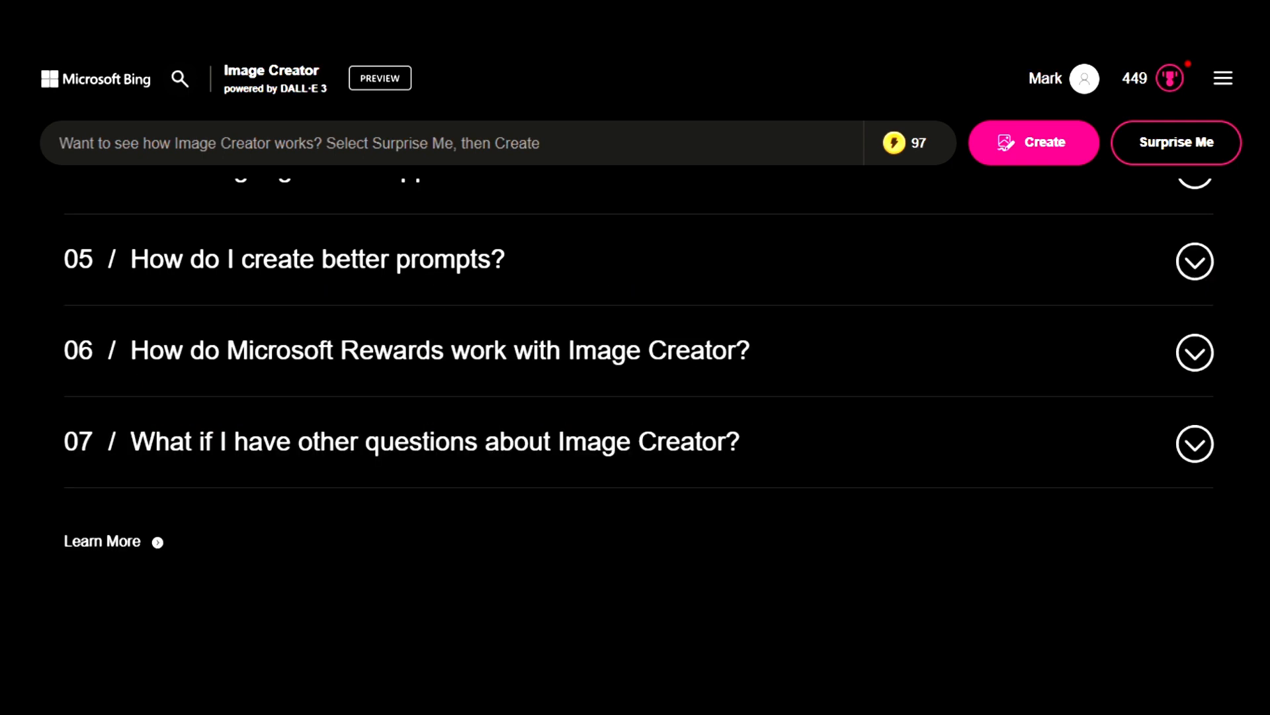
scroll(439, 246, "up", 10)
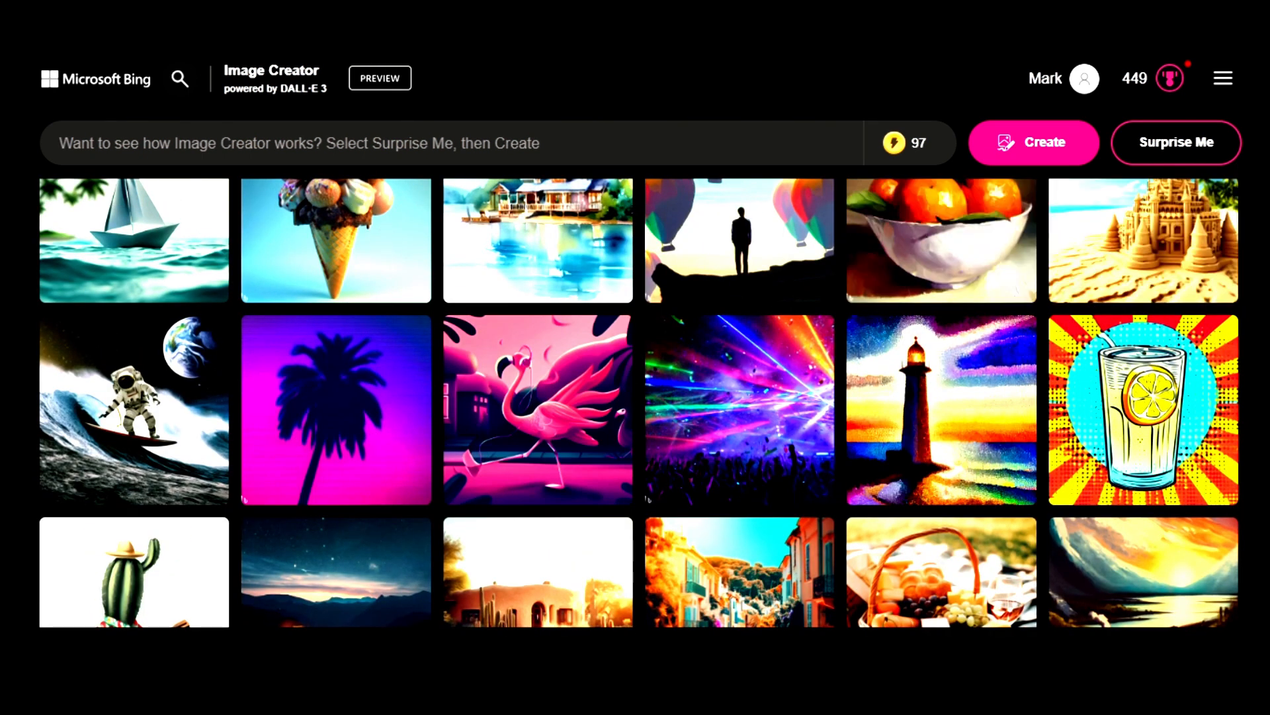
scroll(636, 397, "up", 6)
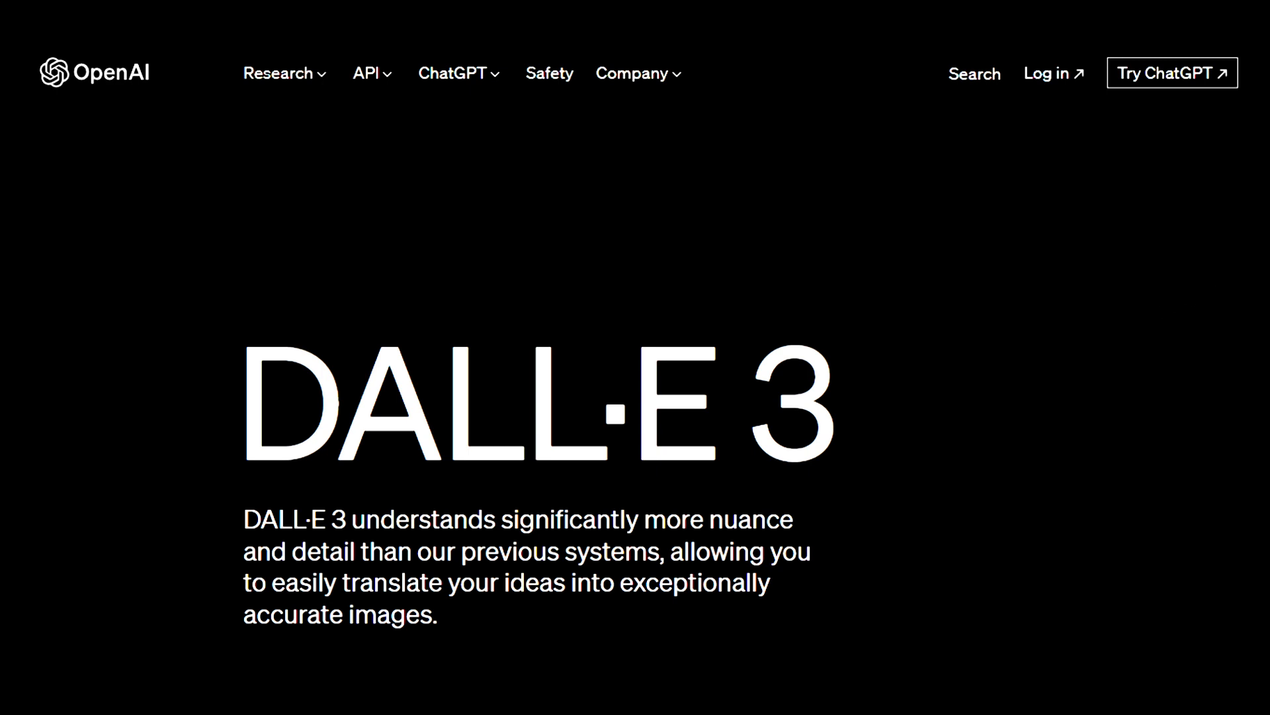
Step: Browse OpenAI's DALL·E 3 gallery and view the prompt of the human heart illustration on a pedestal in a stormy sea
scroll(635, 371, "down", 20)
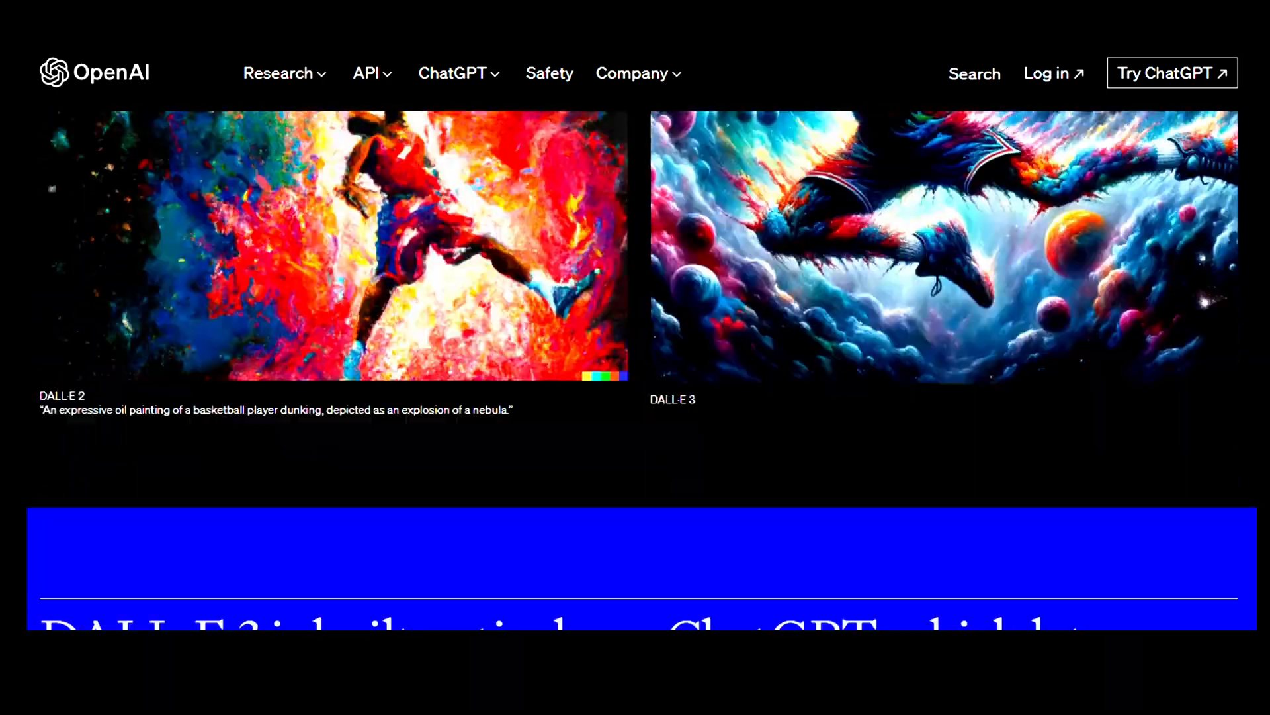
scroll(635, 370, "down", 20)
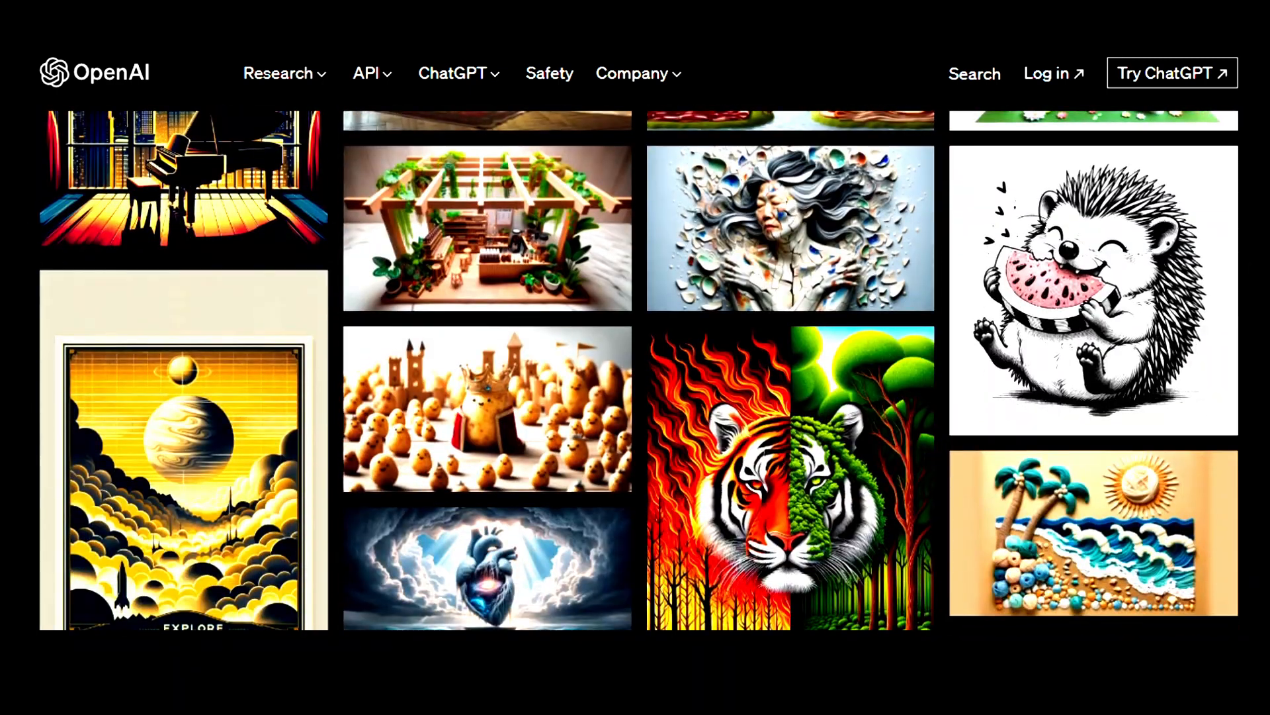
scroll(635, 371, "down", 2)
scroll(635, 371, "up", 3)
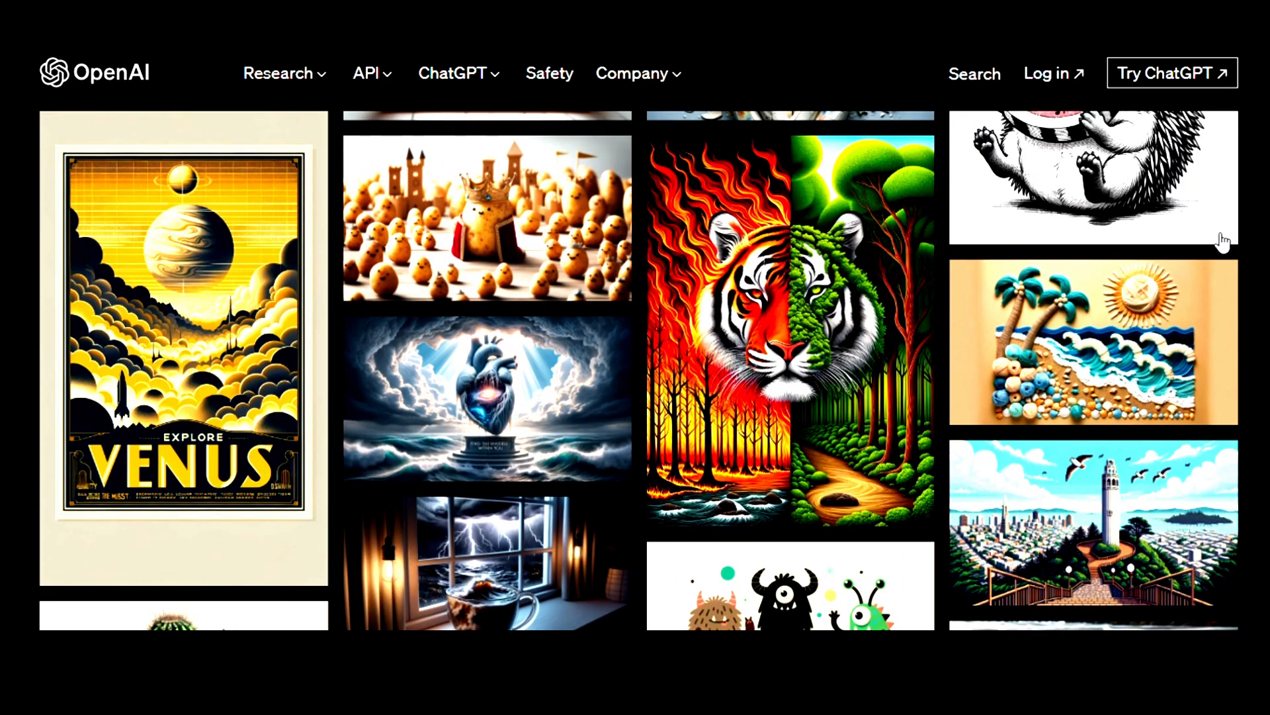
left_click(492, 399)
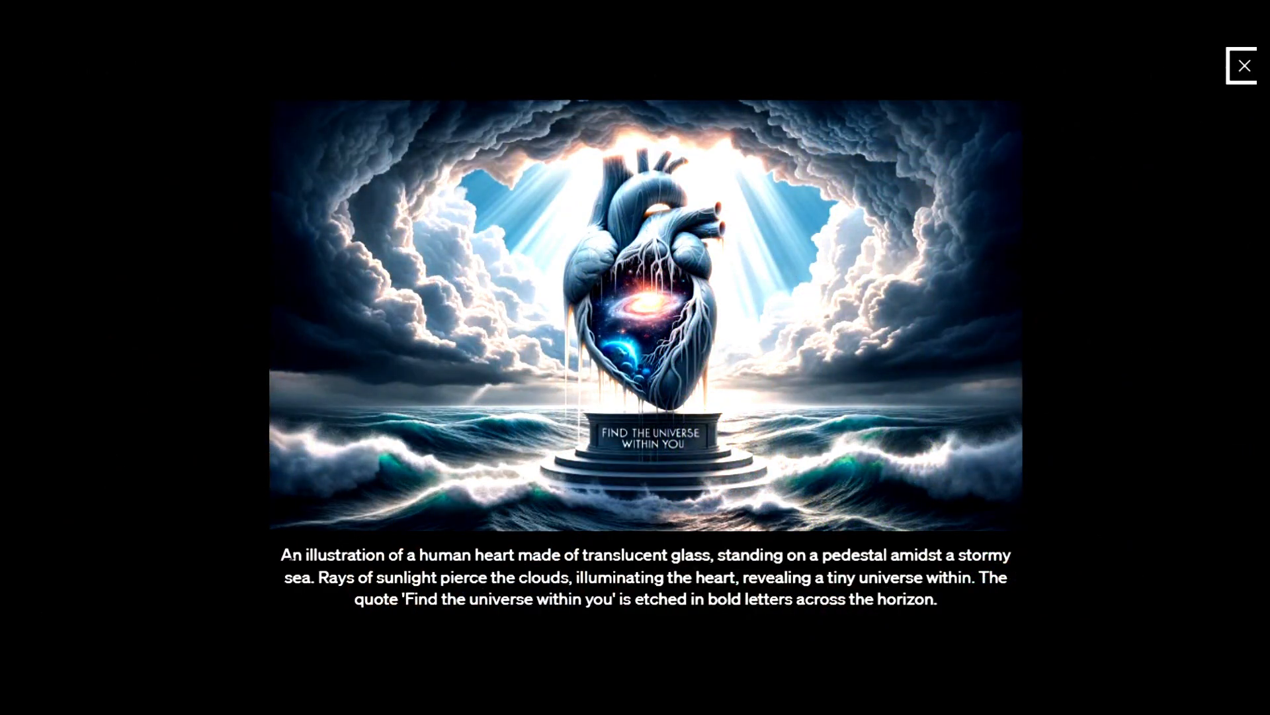
key("Escape")
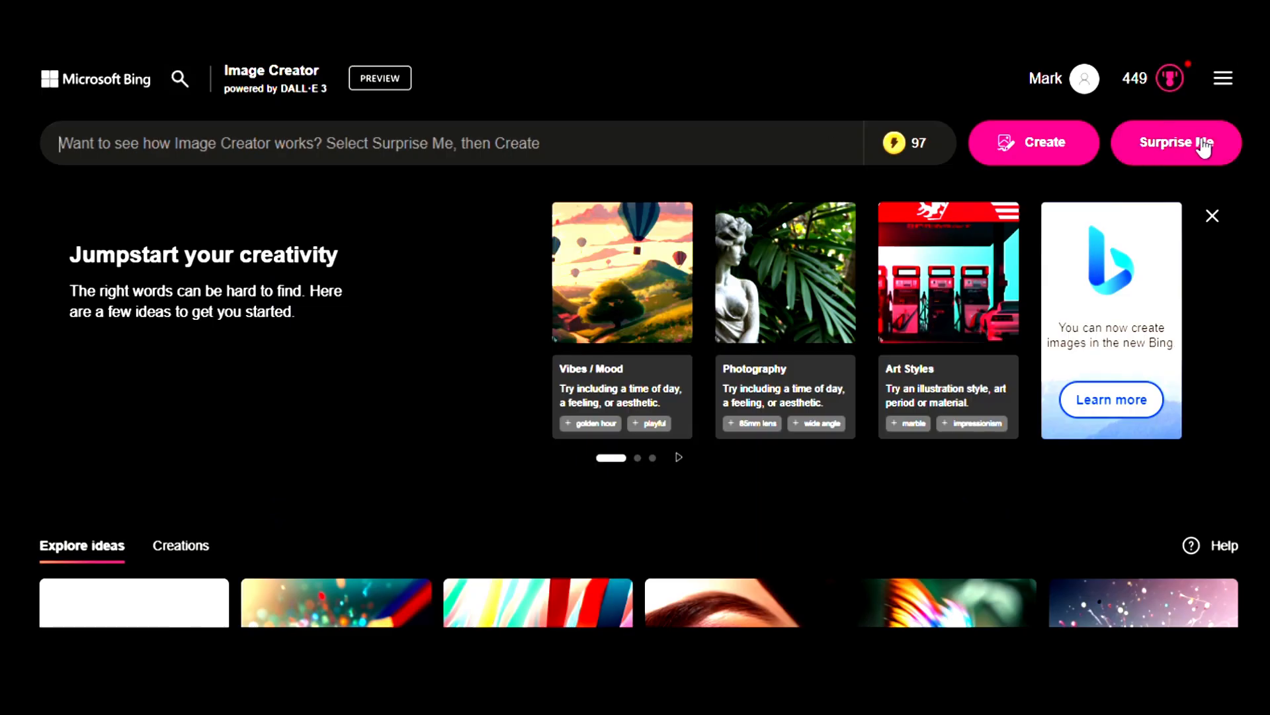
Step: In Bing Image Creator, replace the surprise prompt with the copied translucent glass human heart prompt and generate the images
left_click(1154, 140)
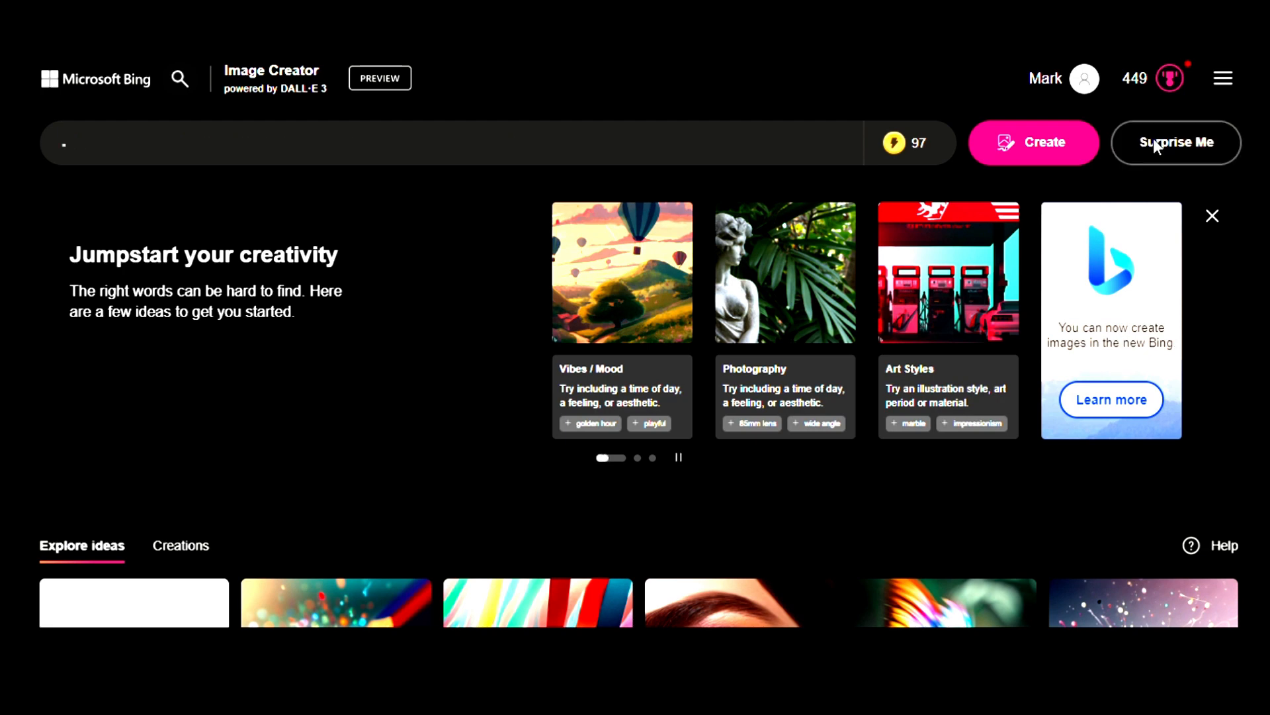
triple_click(419, 147)
key("BackSpace")
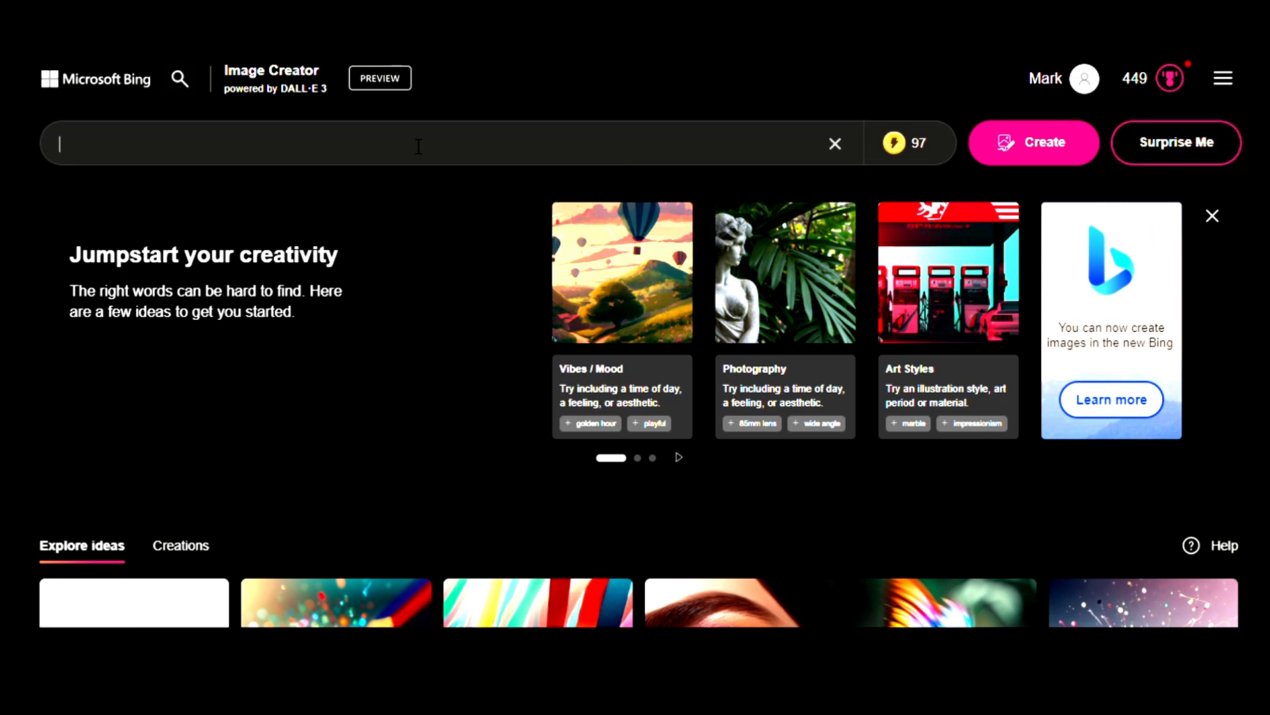
key("ctrl+v")
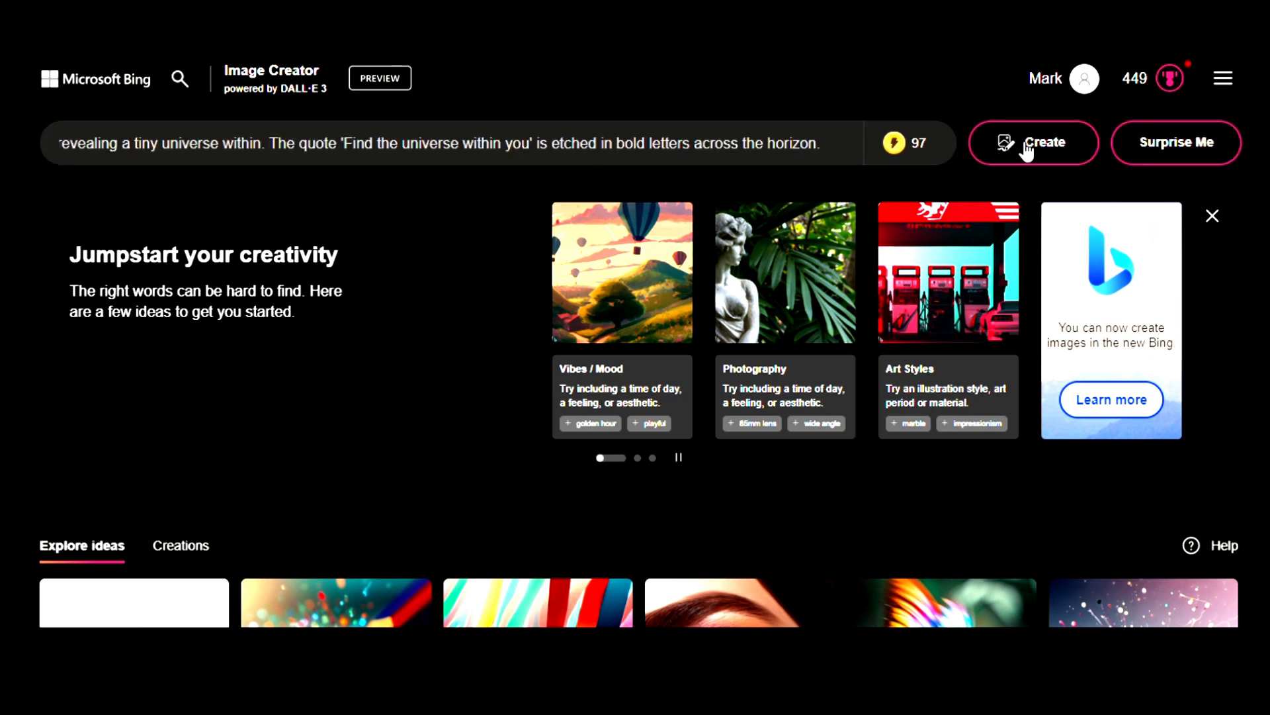
left_click(1026, 149)
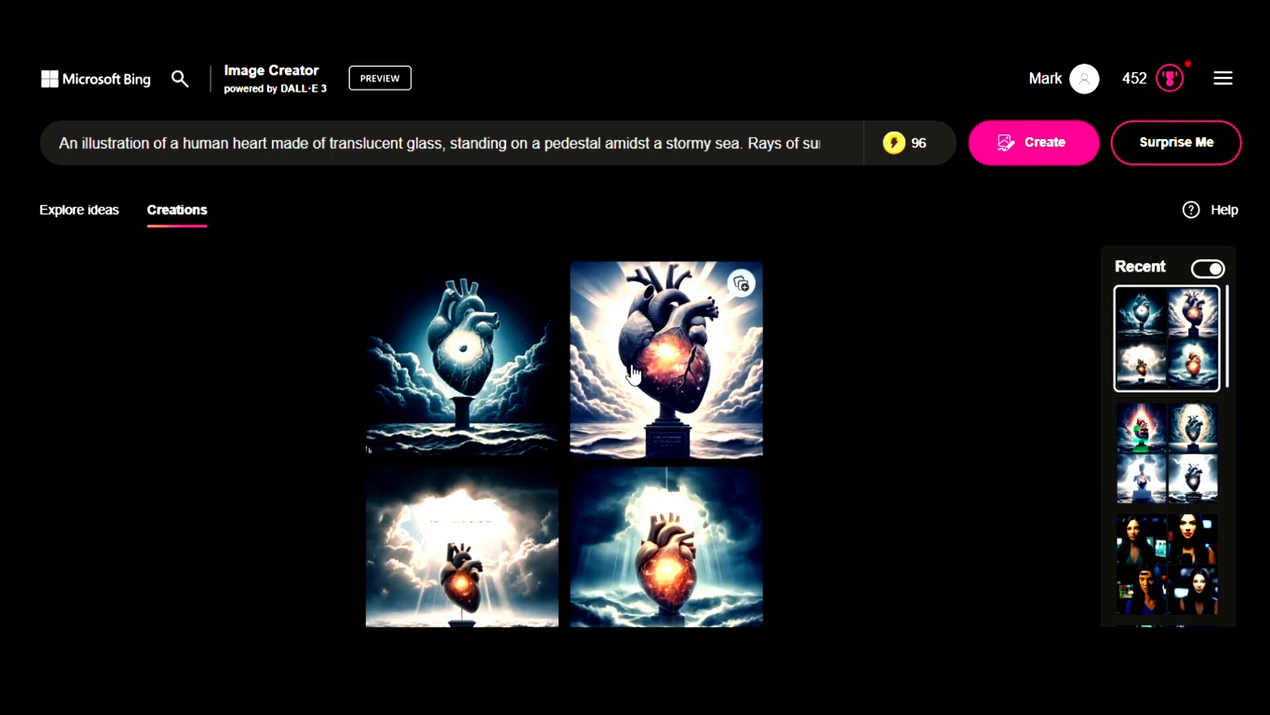
Step: Open the second generated heart image in Microsoft Designer and customize the suggested "Healing a Broken Heart" design with the dark green grass background
left_click(632, 373)
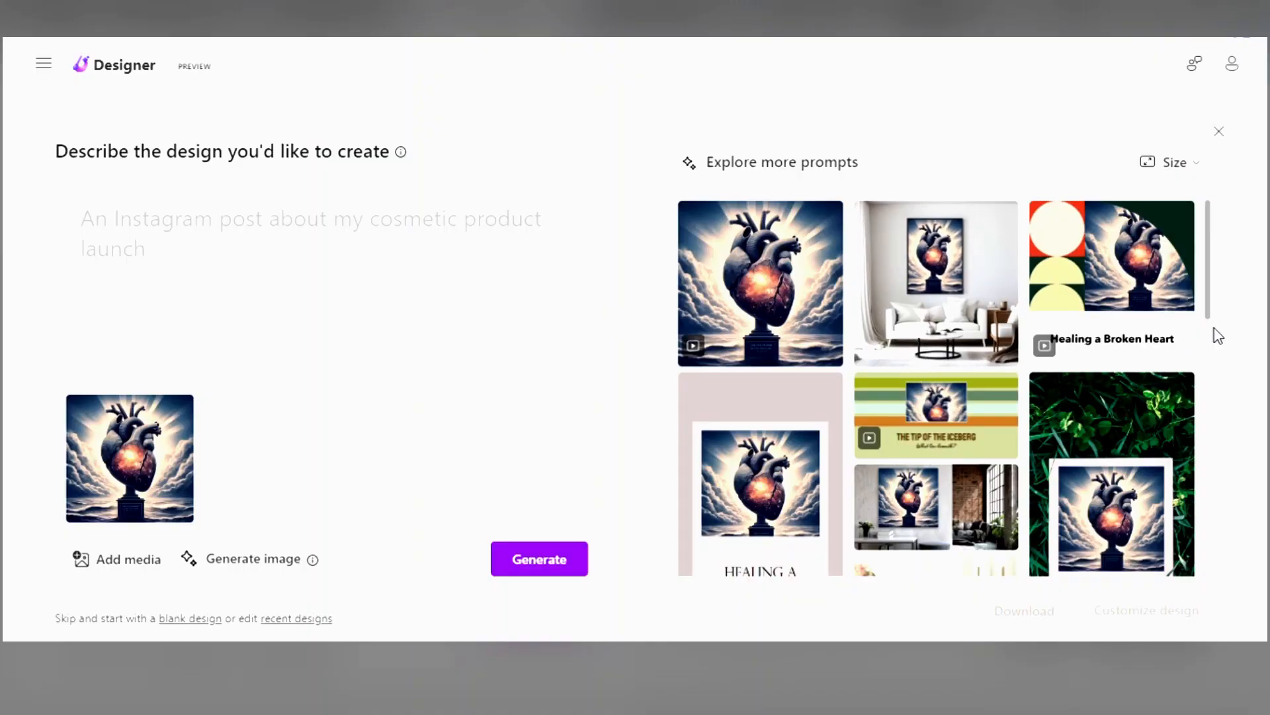
scroll(1216, 330, "down", 8)
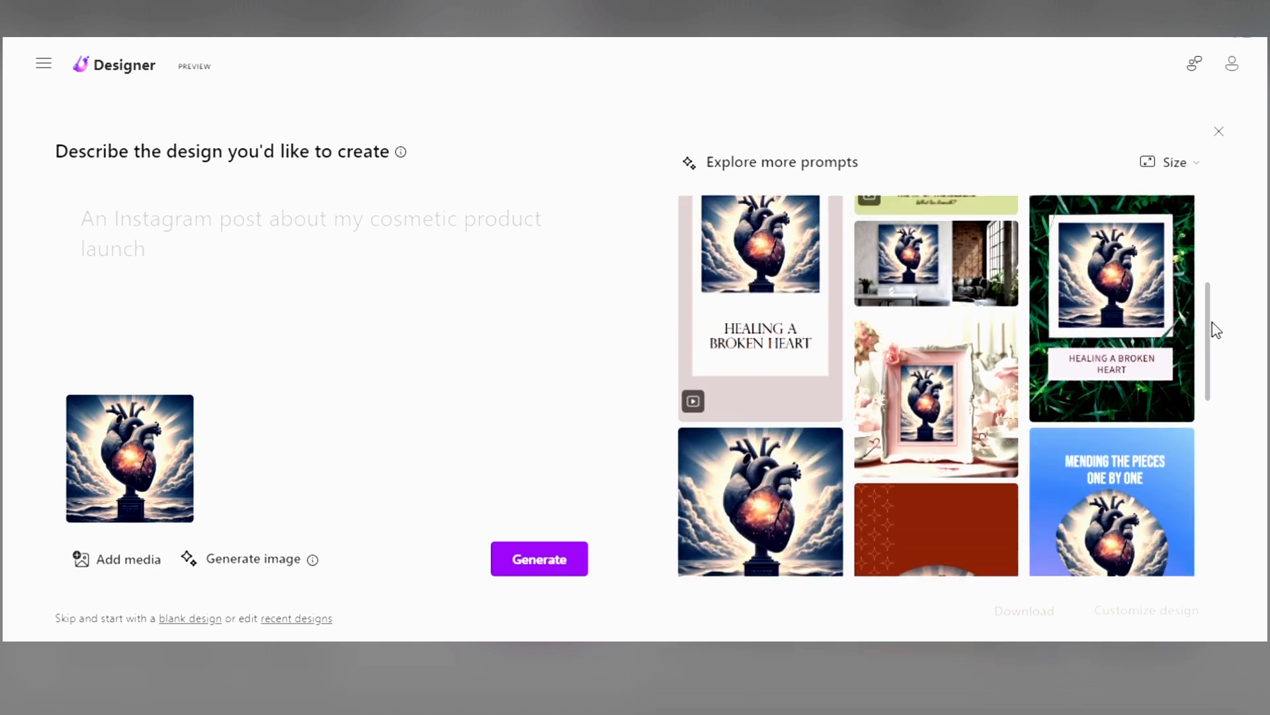
scroll(1216, 330, "down", 4)
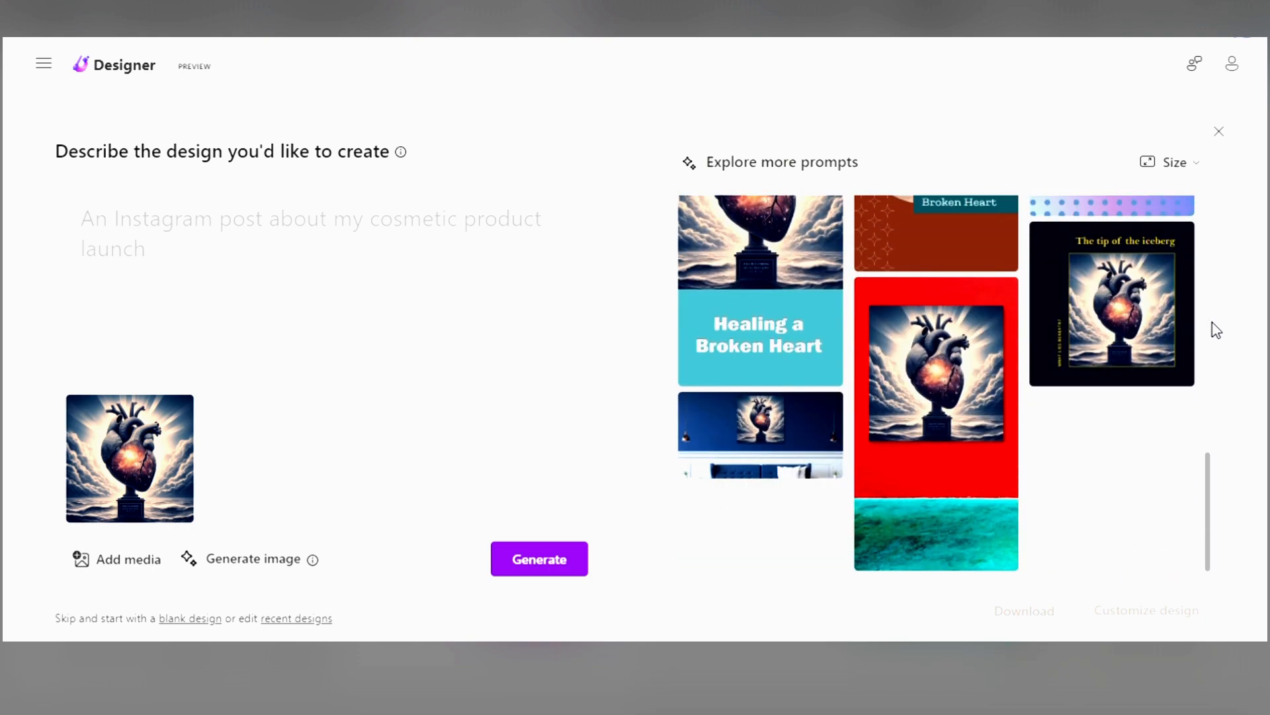
scroll(1216, 330, "up", 8)
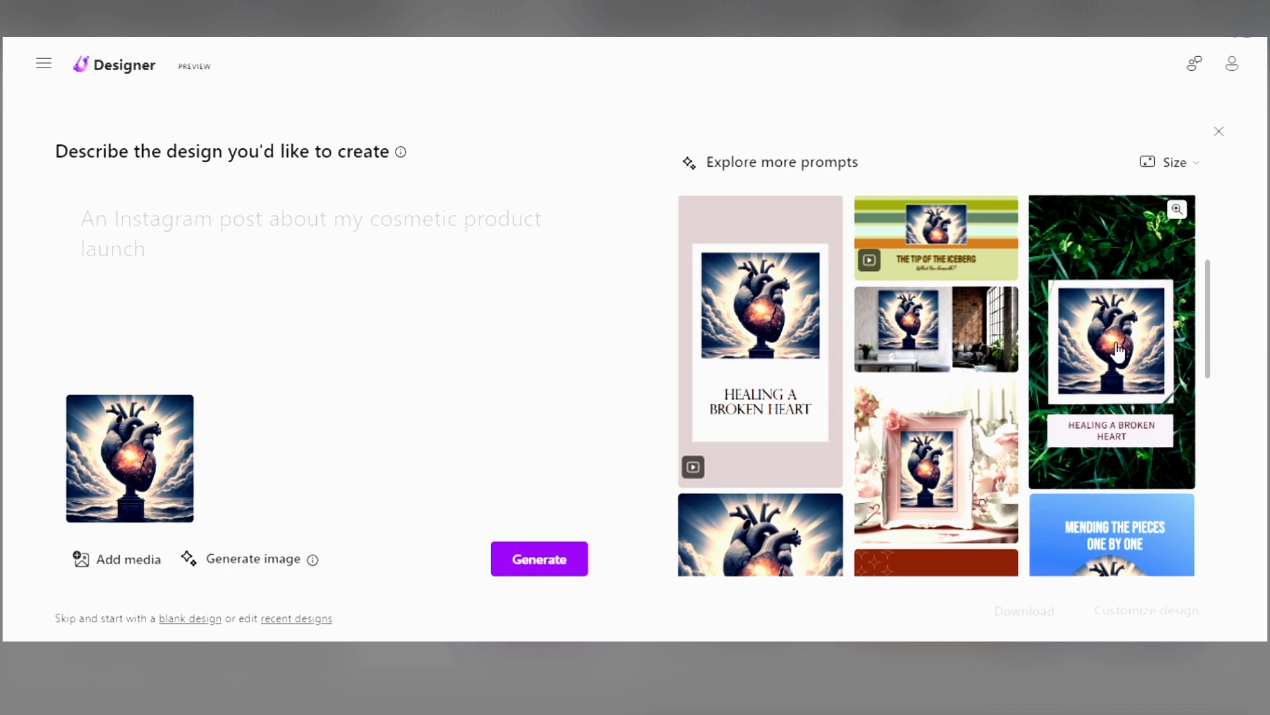
left_click(1090, 356)
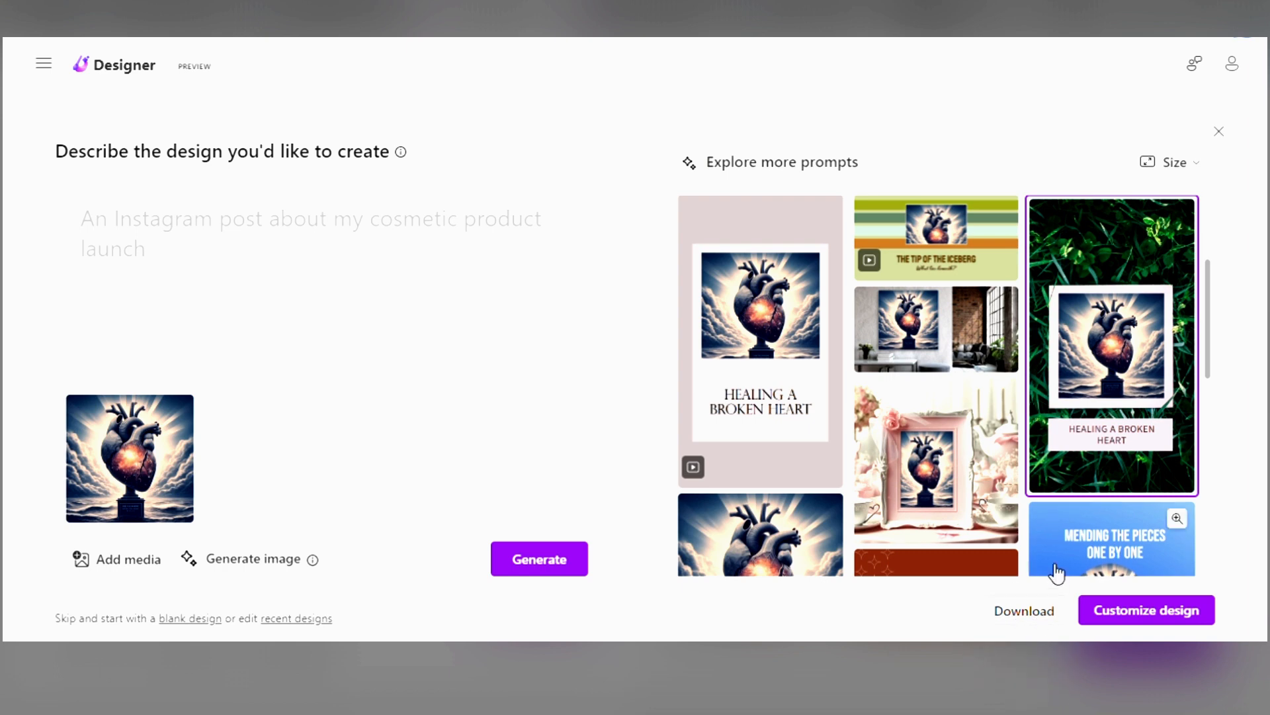
left_click(1140, 612)
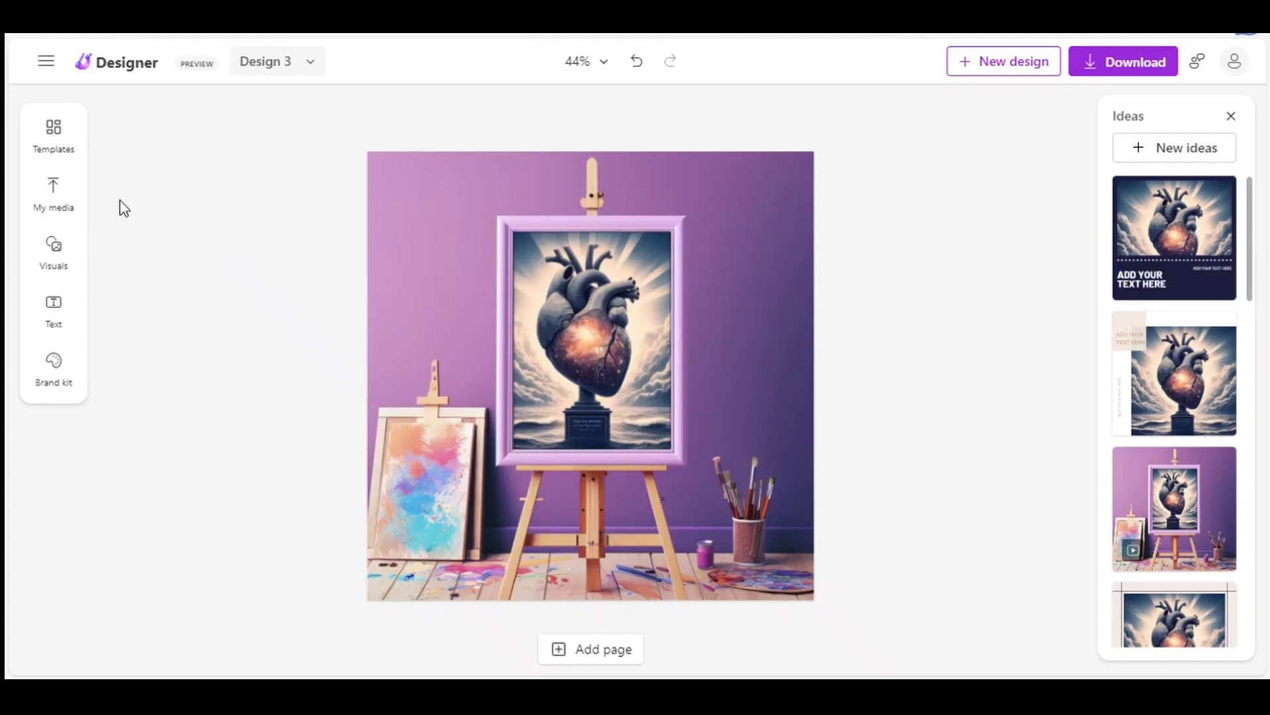
Step: Browse the available design templates, including the sale, seasonal and Diwali ones
left_click(54, 132)
scroll(428, 295, "down", 6)
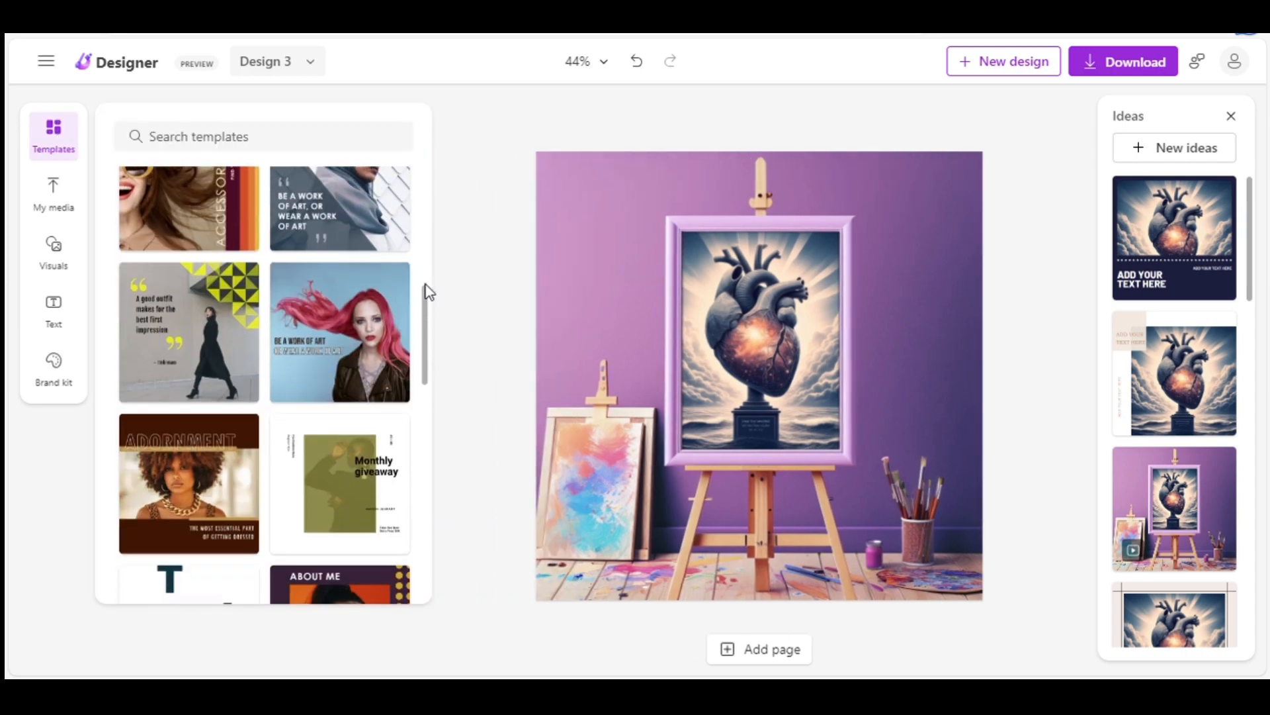
scroll(428, 292, "down", 15)
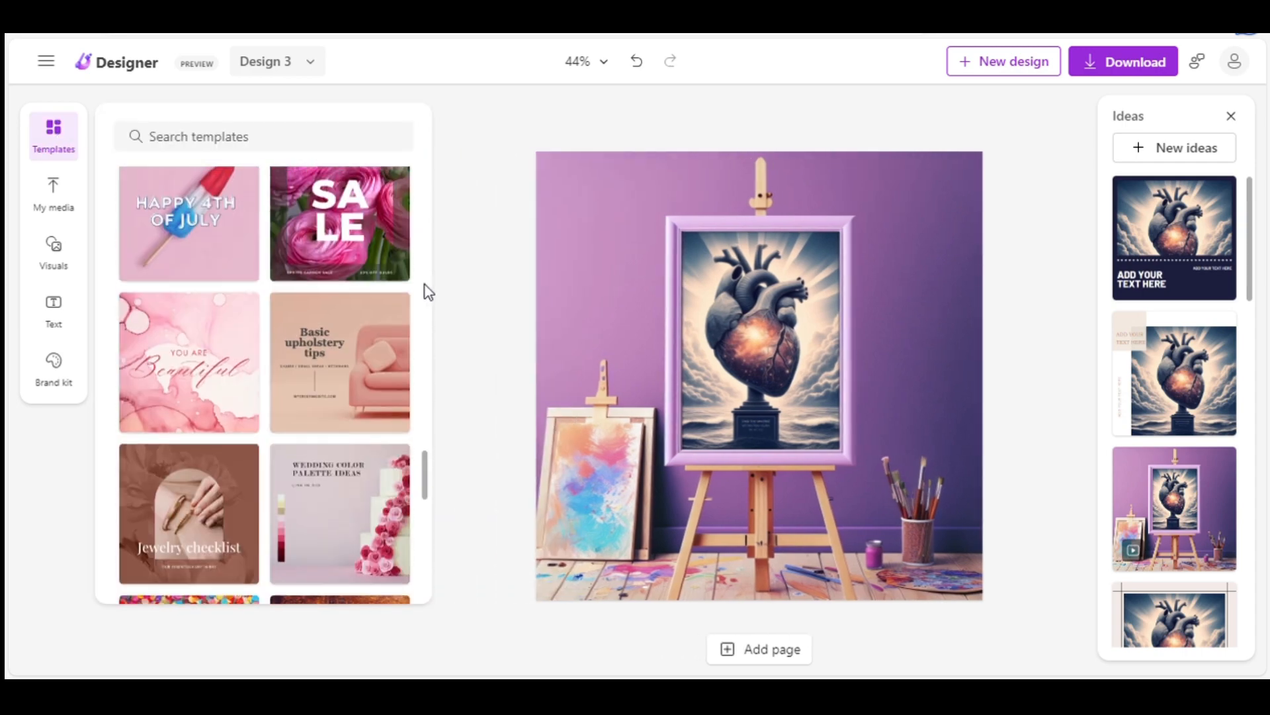
scroll(428, 292, "down", 15)
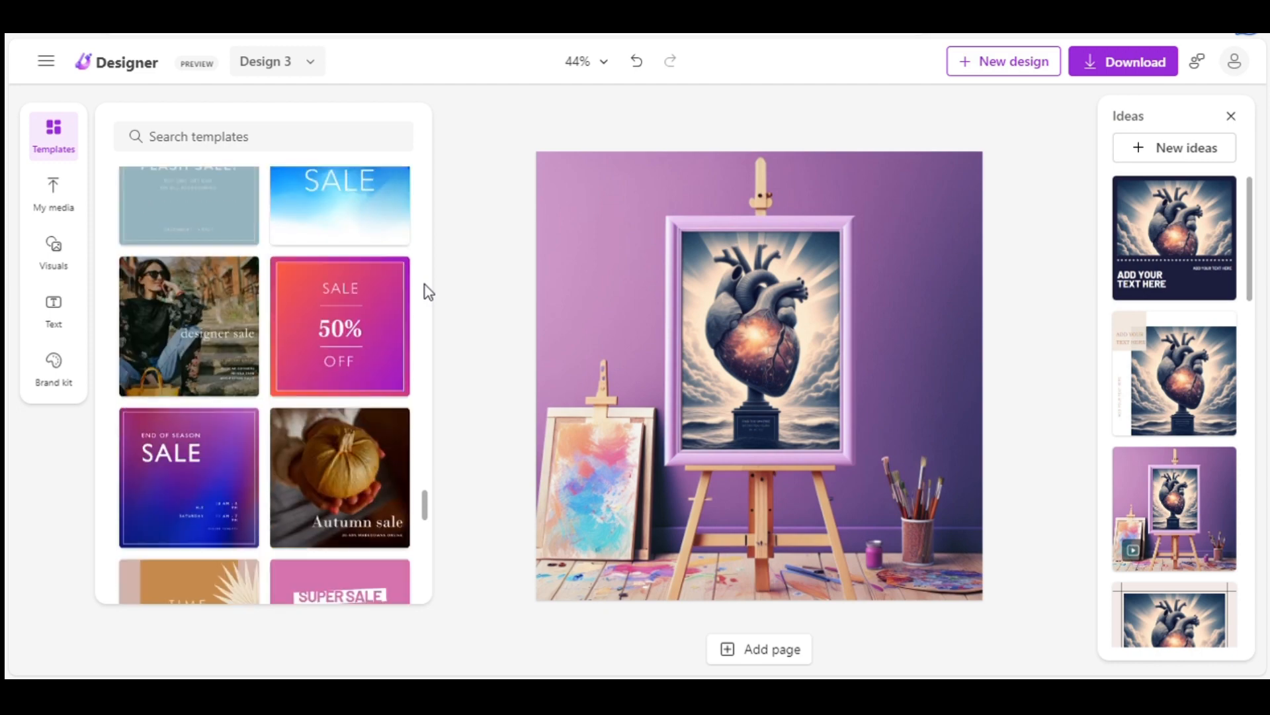
scroll(428, 292, "down", 15)
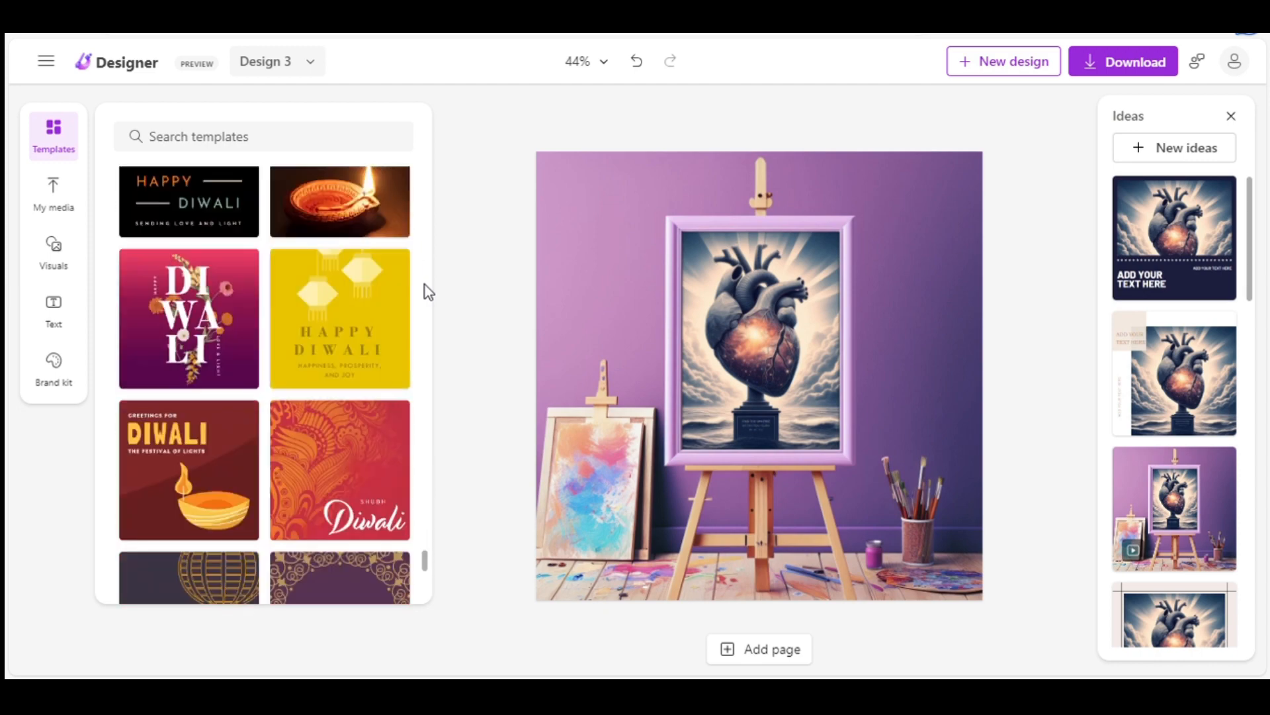
scroll(428, 292, "down", 3)
scroll(428, 292, "up", 15)
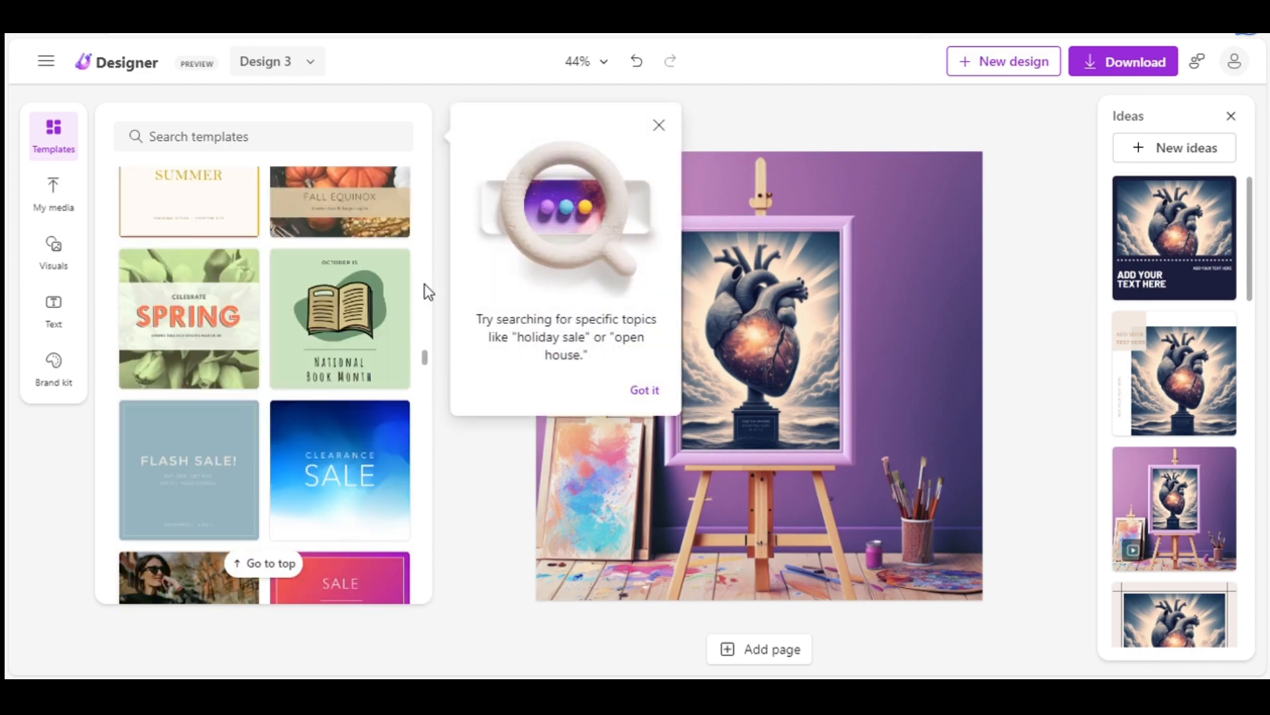
scroll(428, 292, "up", 15)
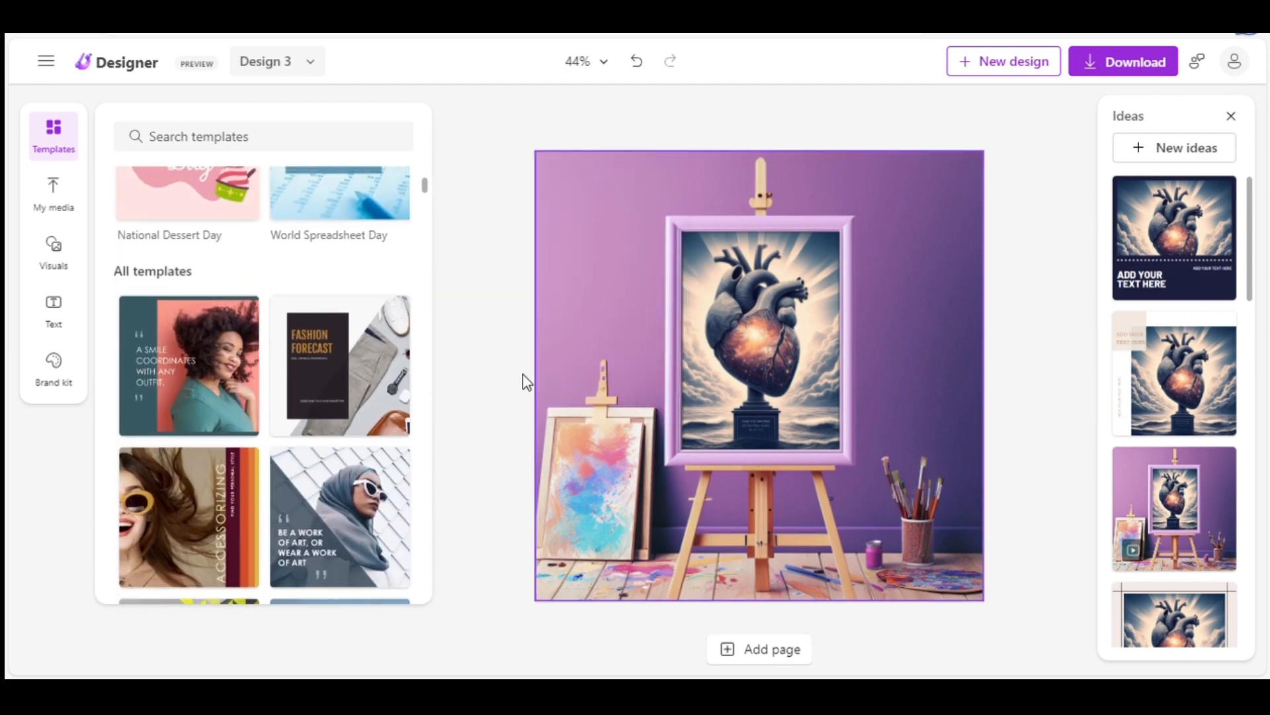
Step: Try the Accessorizing and Fashion Show Video Recap templates on the heart design and settle on the About Me template
scroll(428, 338, "up", 2)
scroll(428, 337, "down", 5)
left_click(193, 326)
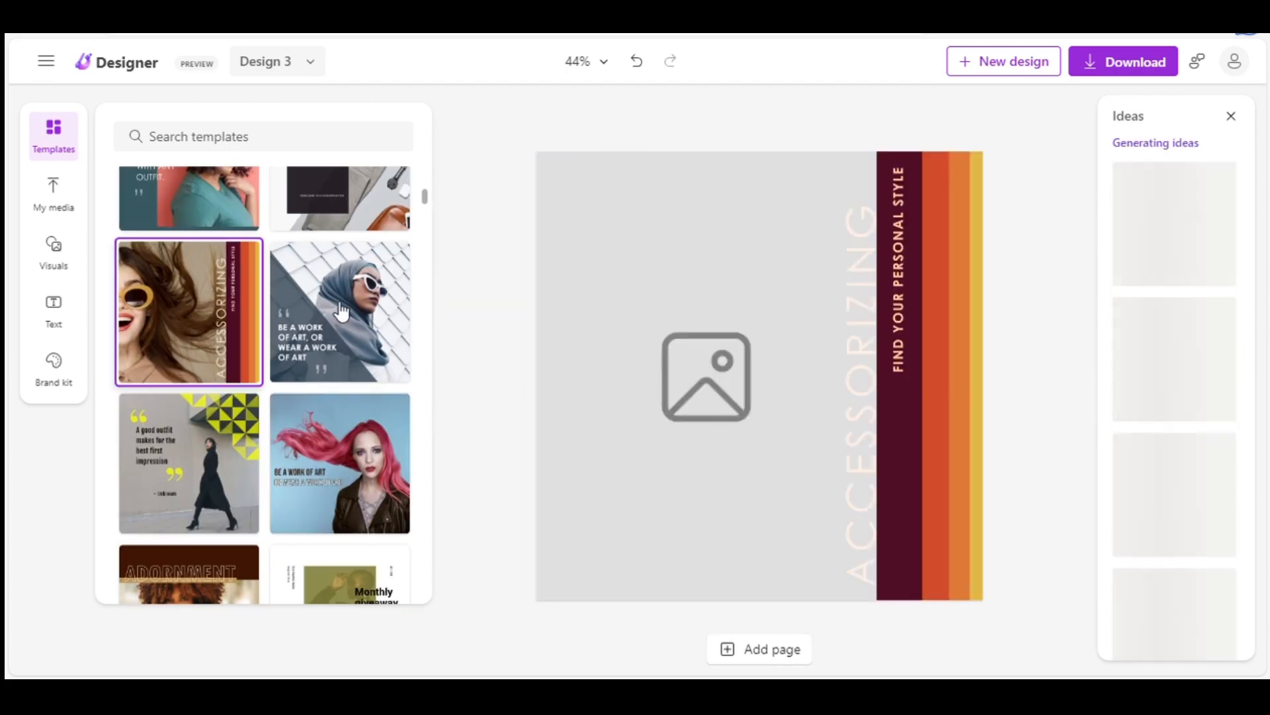
scroll(424, 285, "down", 6)
left_click(341, 374)
scroll(423, 284, "down", 2)
left_click(339, 531)
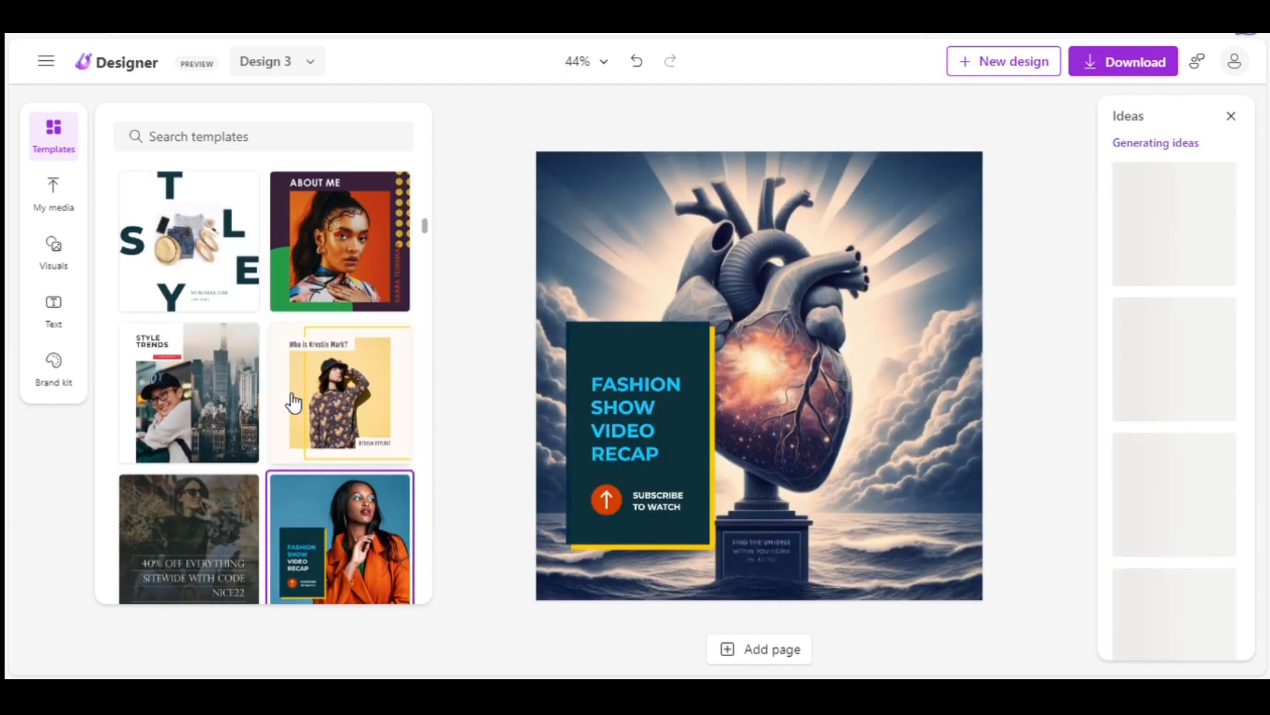
left_click(340, 242)
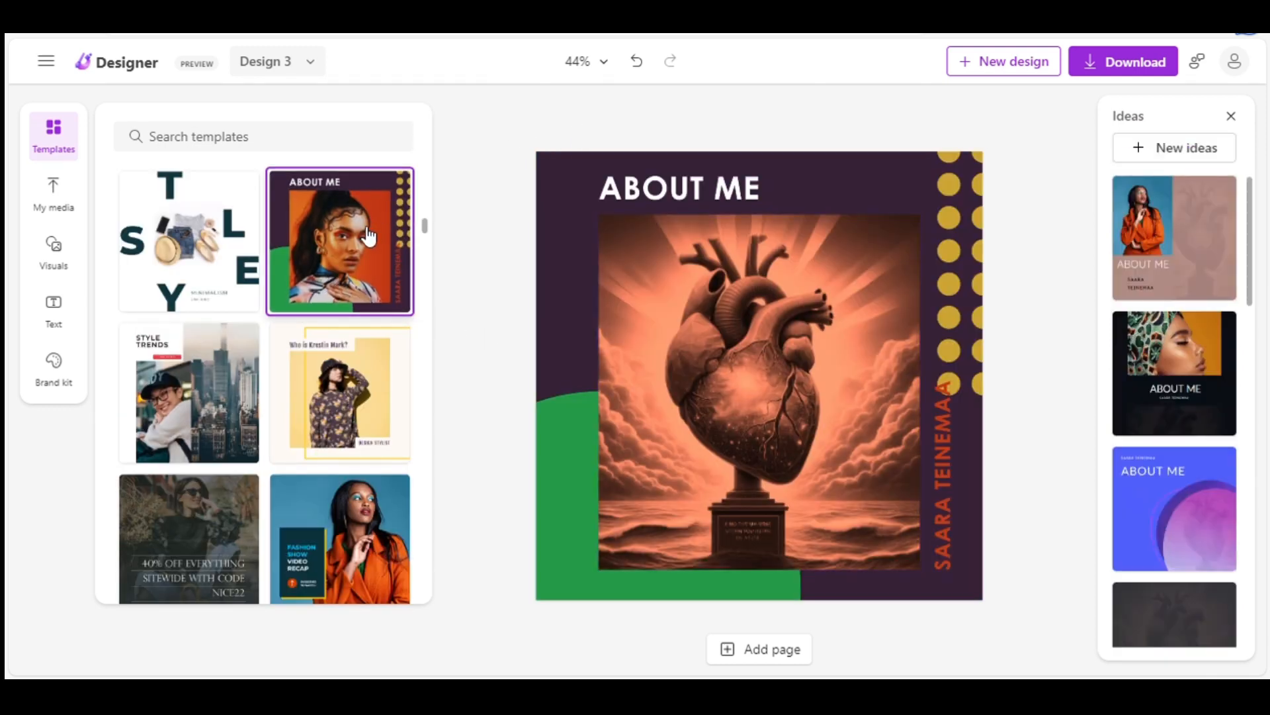
Step: Display the code for uploading media from a phone and copy its upload link
left_click(64, 204)
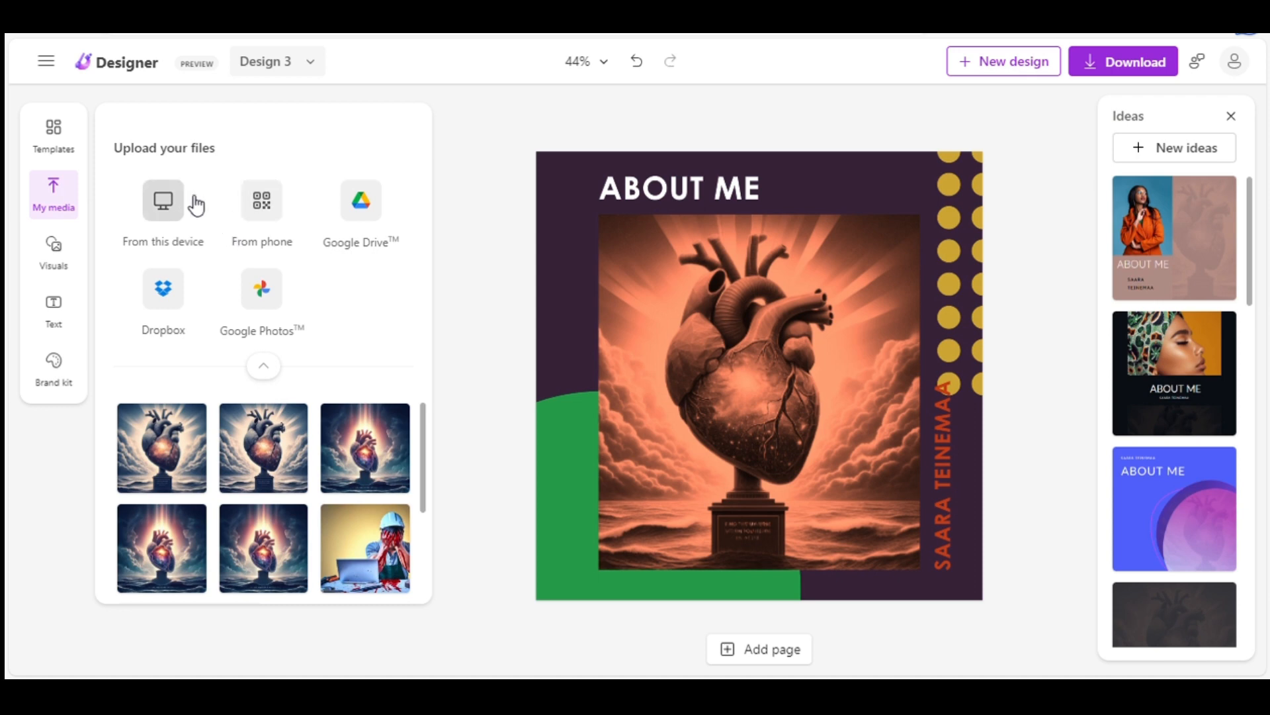
left_click(263, 204)
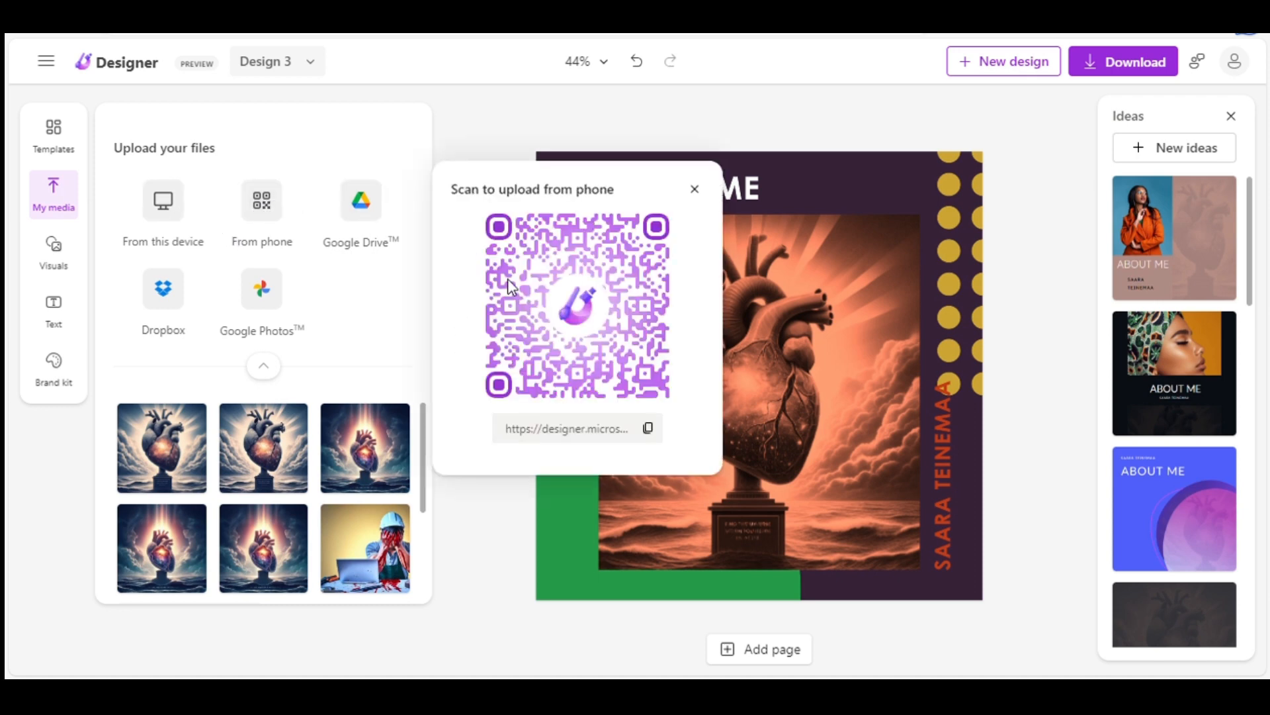
left_click(649, 430)
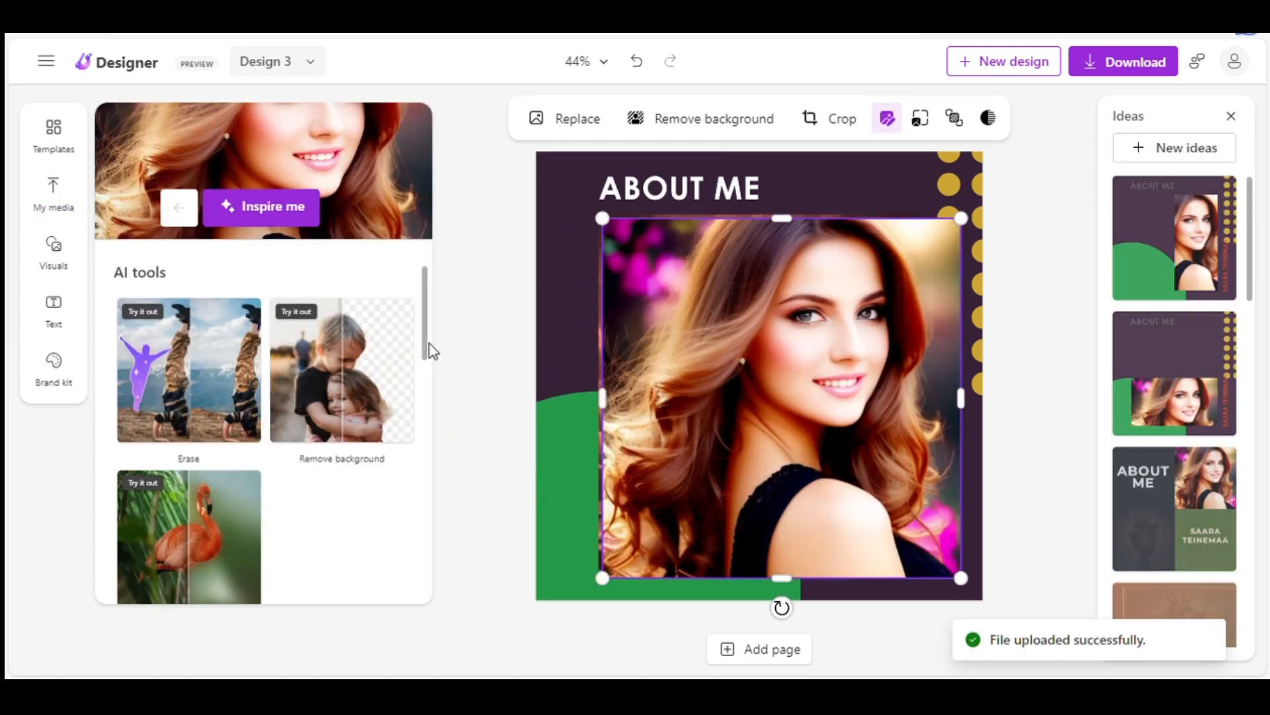
left_click(462, 327)
left_click(700, 340)
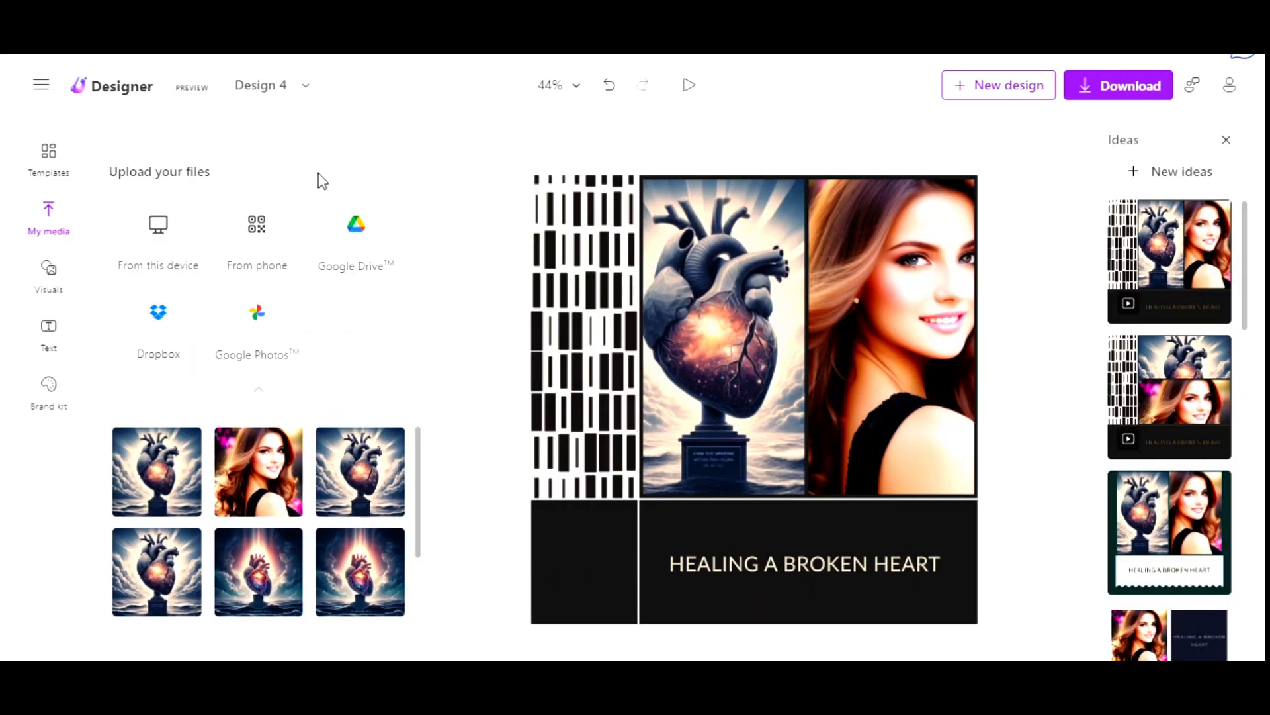
Step: Look through the visuals library's videos, graphics, photos and generate categories, and examine the full collection of recommended visuals
left_click(58, 292)
scroll(411, 340, "down", 5)
scroll(417, 346, "up", 5)
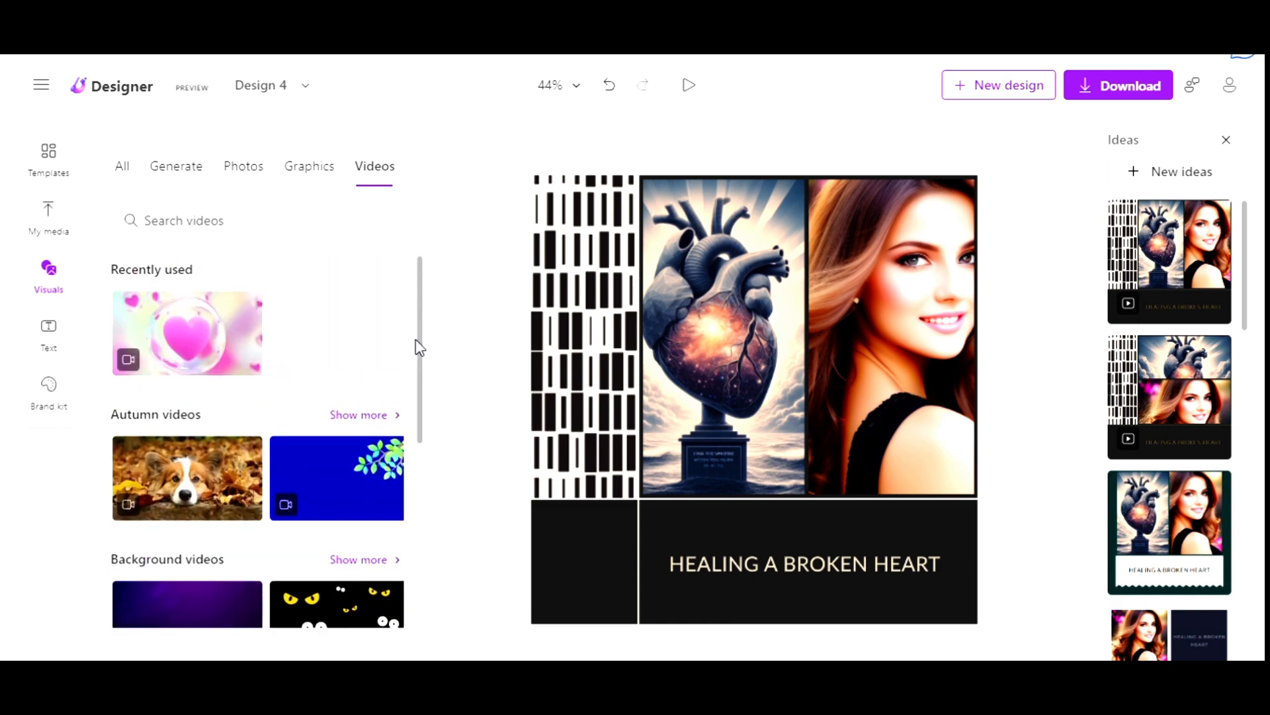
left_click(282, 173)
left_click(242, 167)
left_click(163, 168)
left_click(121, 167)
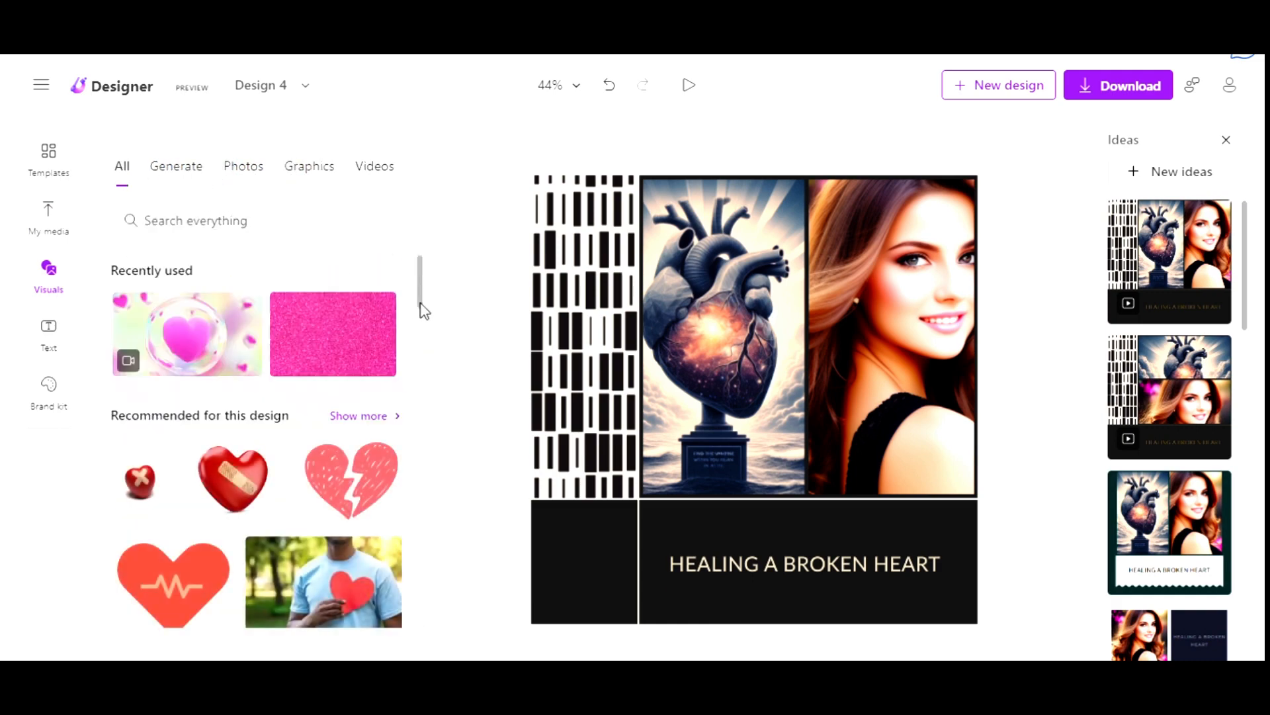
scroll(424, 311, "down", 5)
scroll(423, 311, "down", 5)
scroll(424, 311, "up", 10)
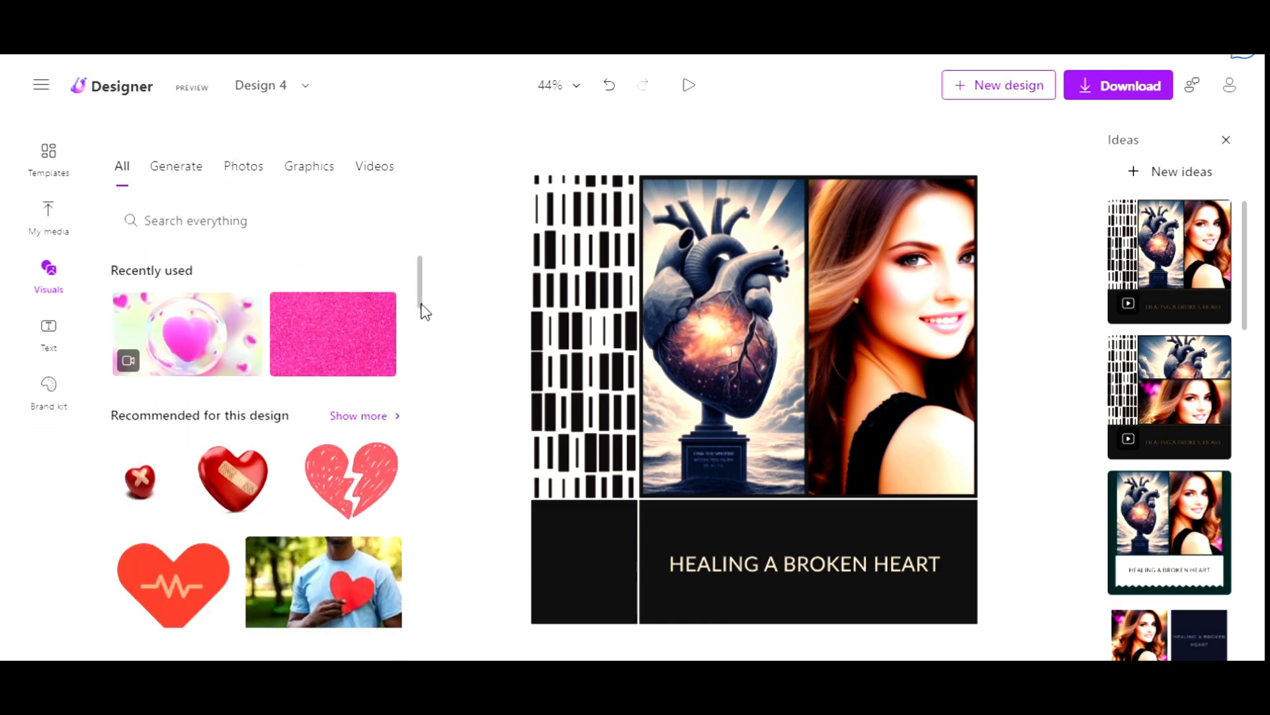
Step: Resize the woman's portrait to a shorter frame that fills the upper part of its panel beside the heart image
left_click(910, 486)
left_click_drag(913, 505, 971, 282)
left_click_drag(890, 204, 903, 192)
left_click_drag(974, 391, 985, 417)
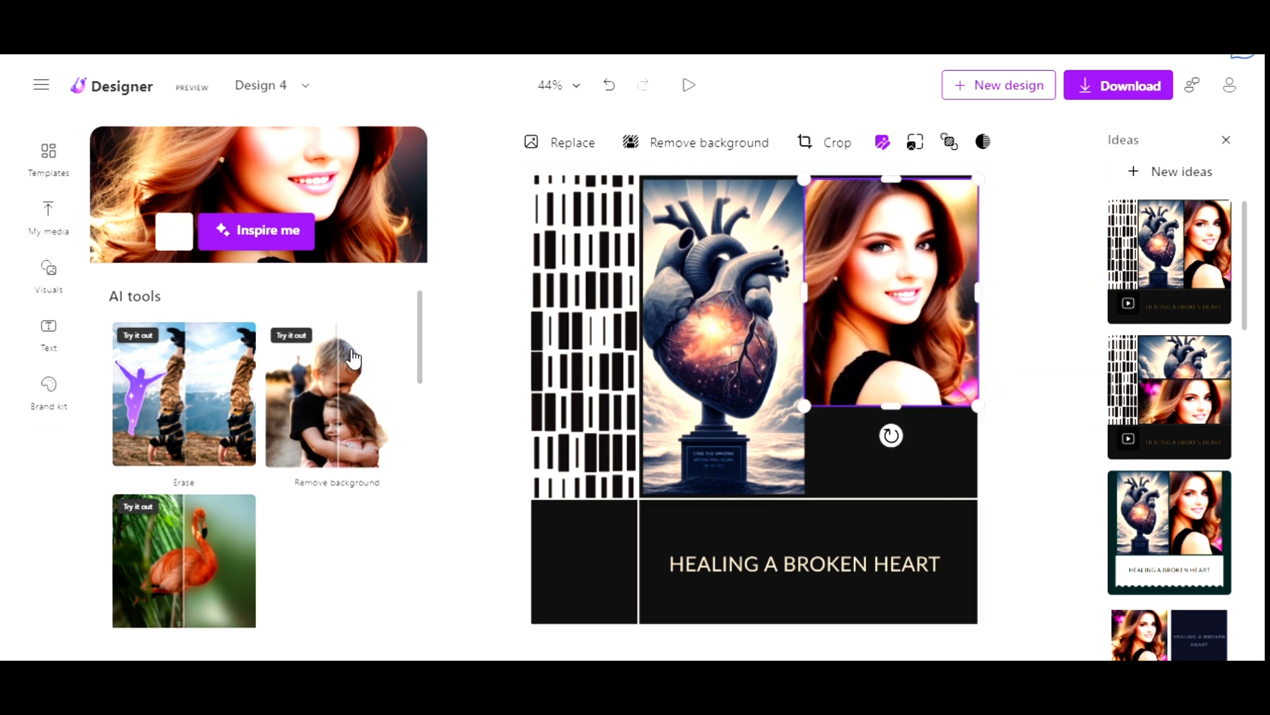
Step: Add the pink heart bubble video below the woman's portrait and narrow it to fit the panel beside the glass heart image
left_click(474, 320)
left_click(228, 348)
left_click_drag(698, 311, 907, 425)
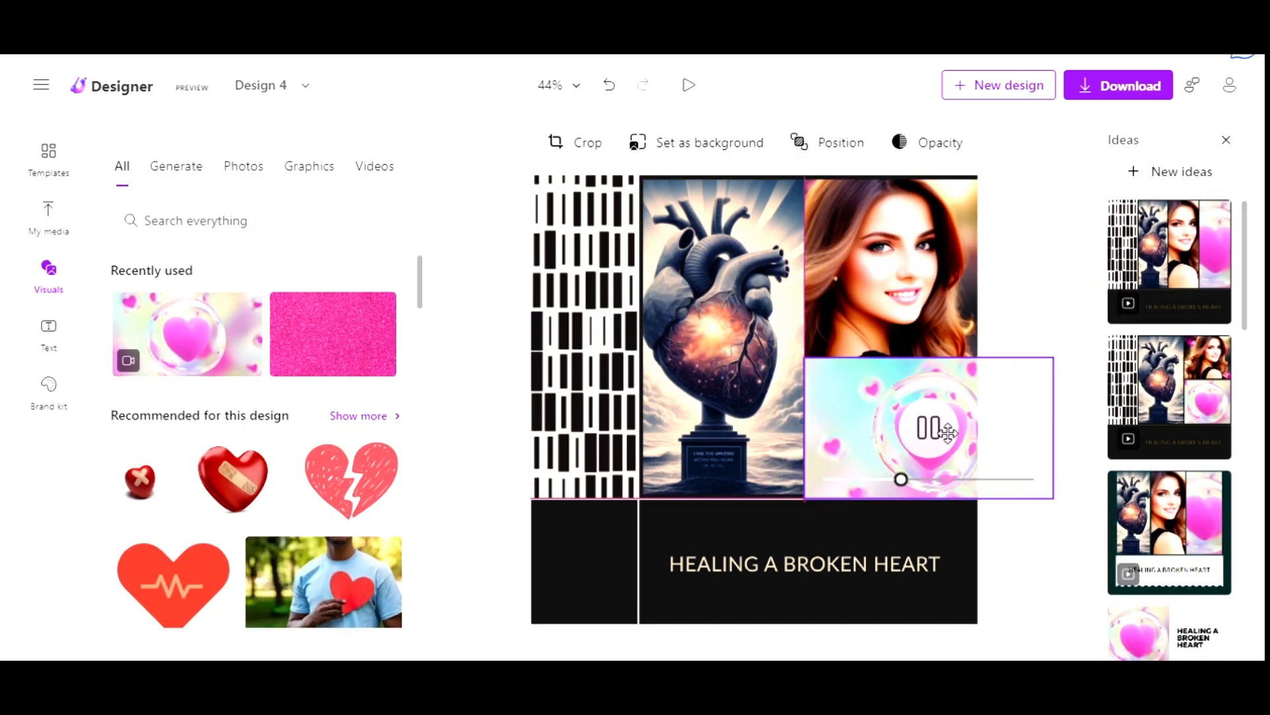
left_click_drag(1054, 438, 941, 438)
left_click_drag(899, 403, 979, 433)
left_click(1012, 321)
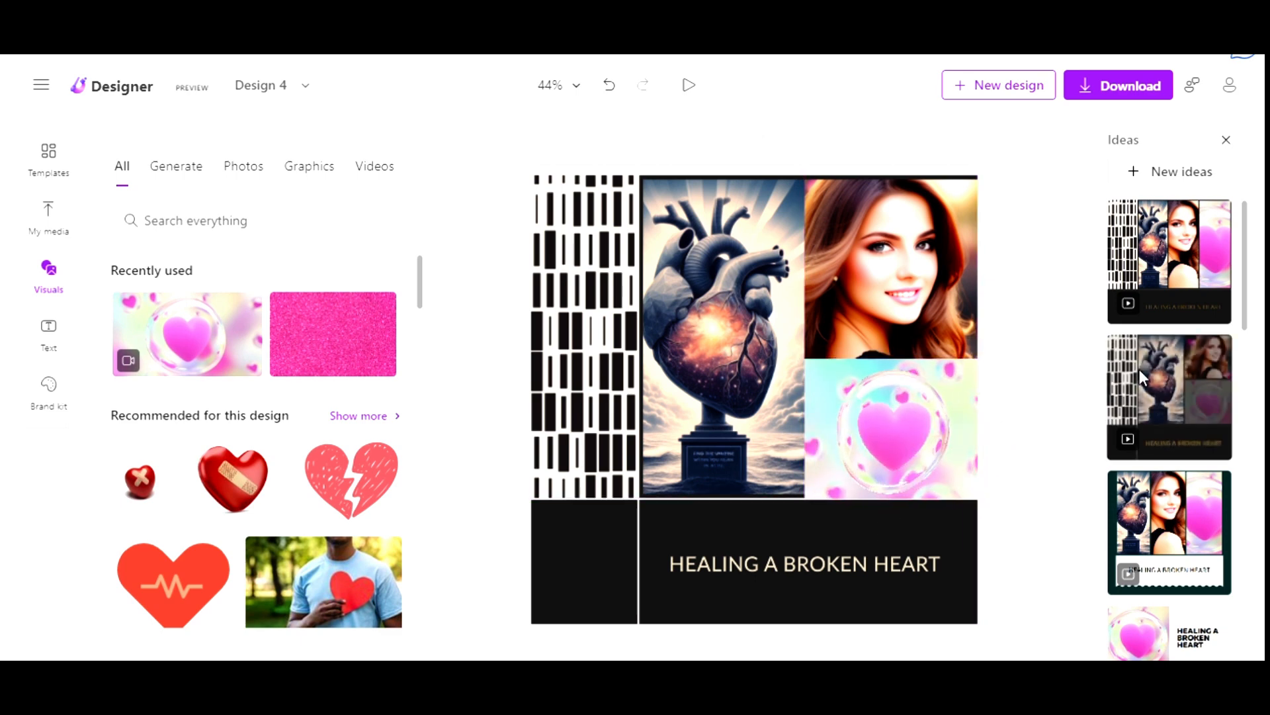
Step: Add the bandaged red heart graphic and a second pink heart video, and apply the suggested layout with the tall portrait in the centre
scroll(1142, 375, "down", 5)
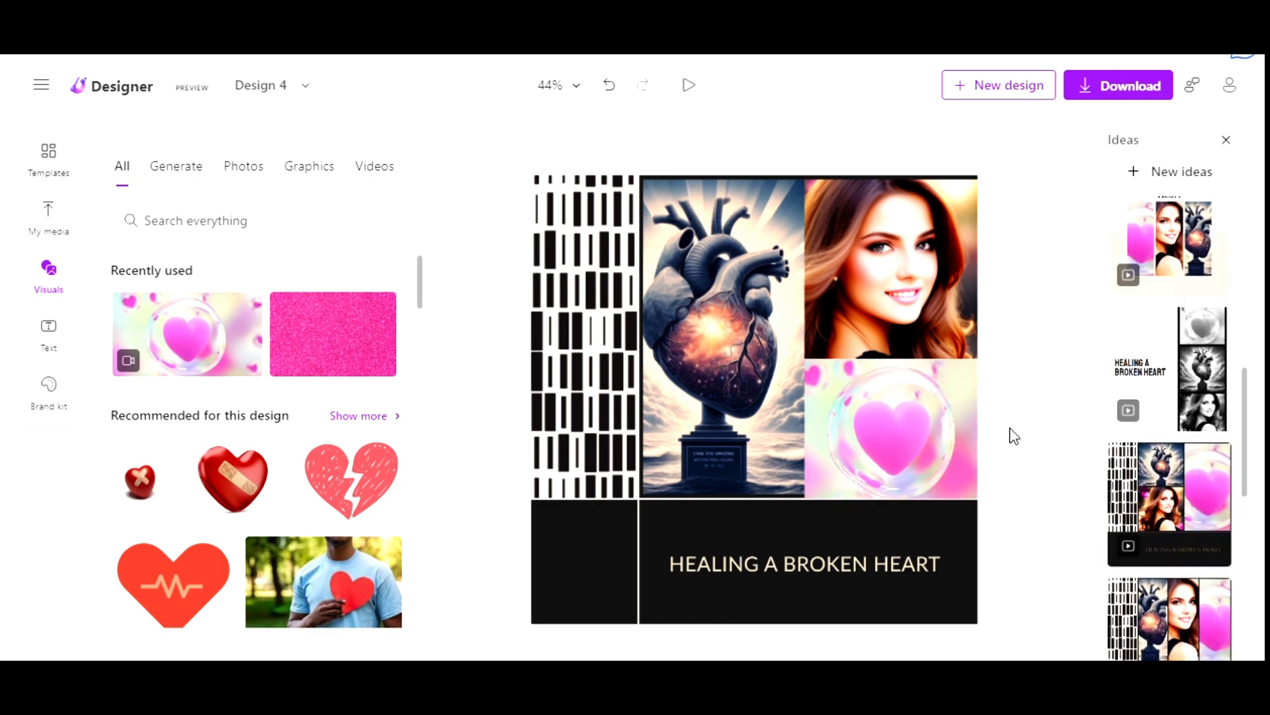
scroll(170, 474, "down", 10)
scroll(197, 398, "up", 6)
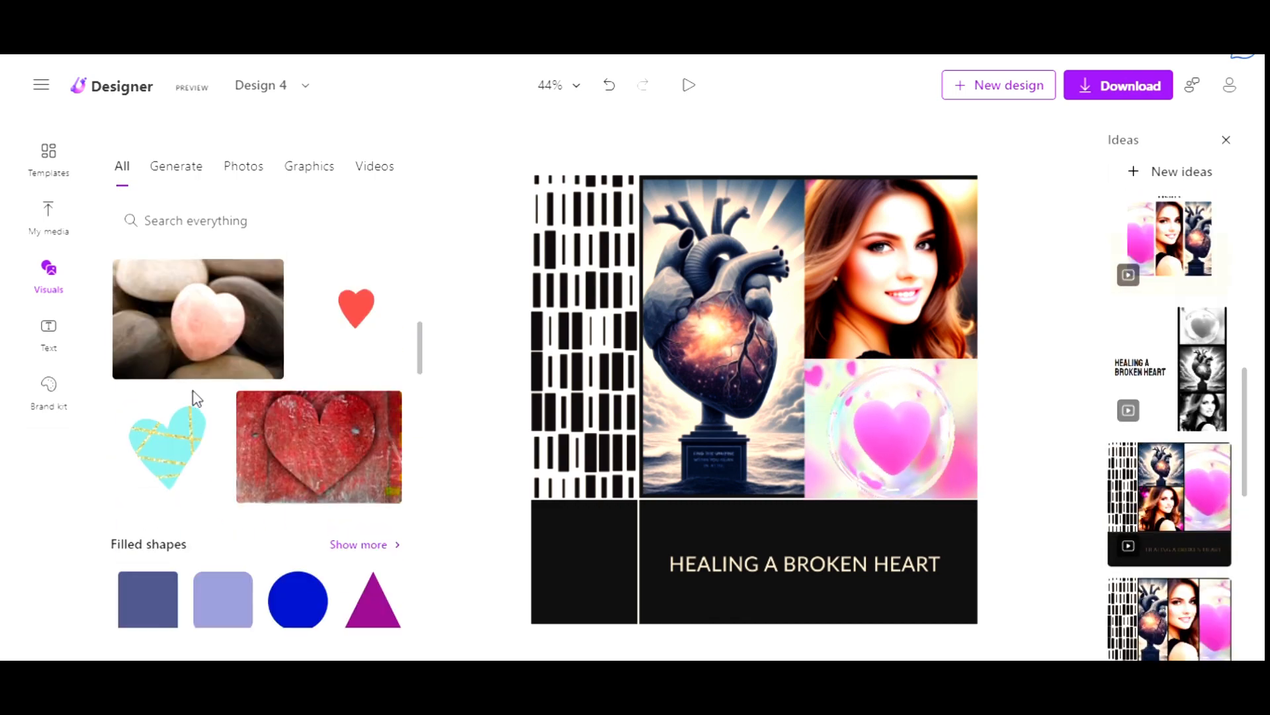
left_click(233, 306)
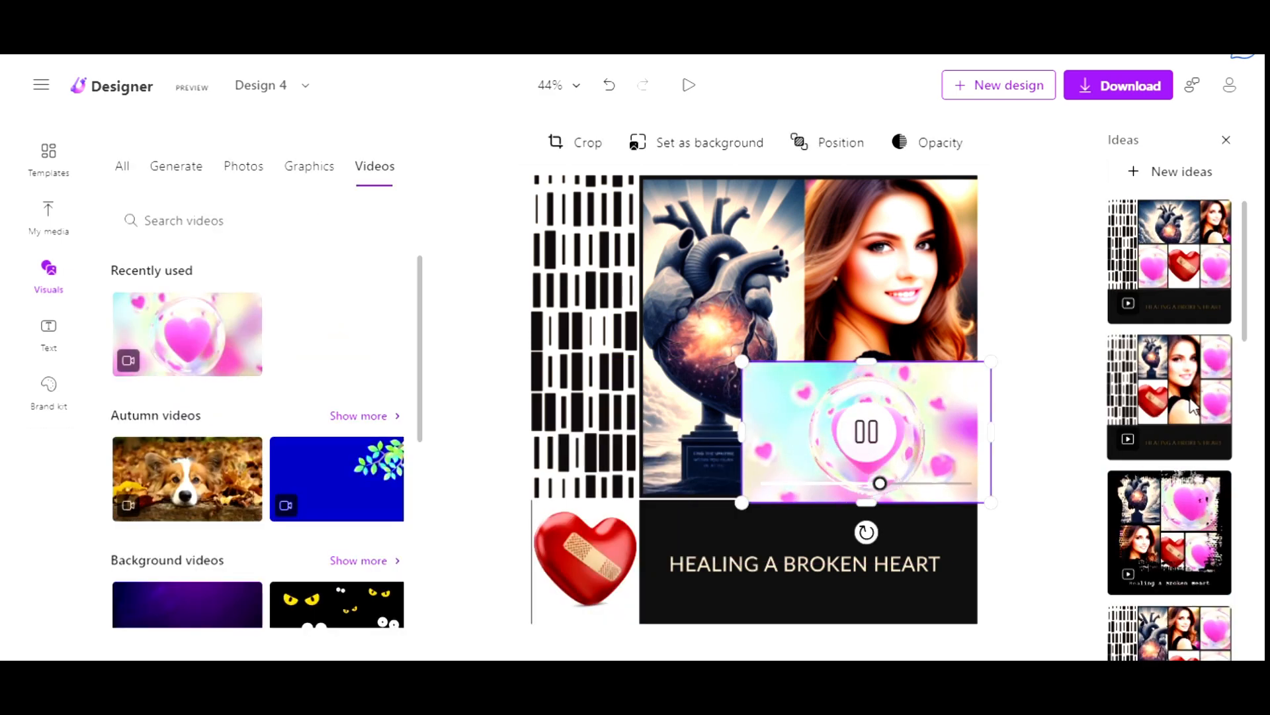
left_click(1170, 400)
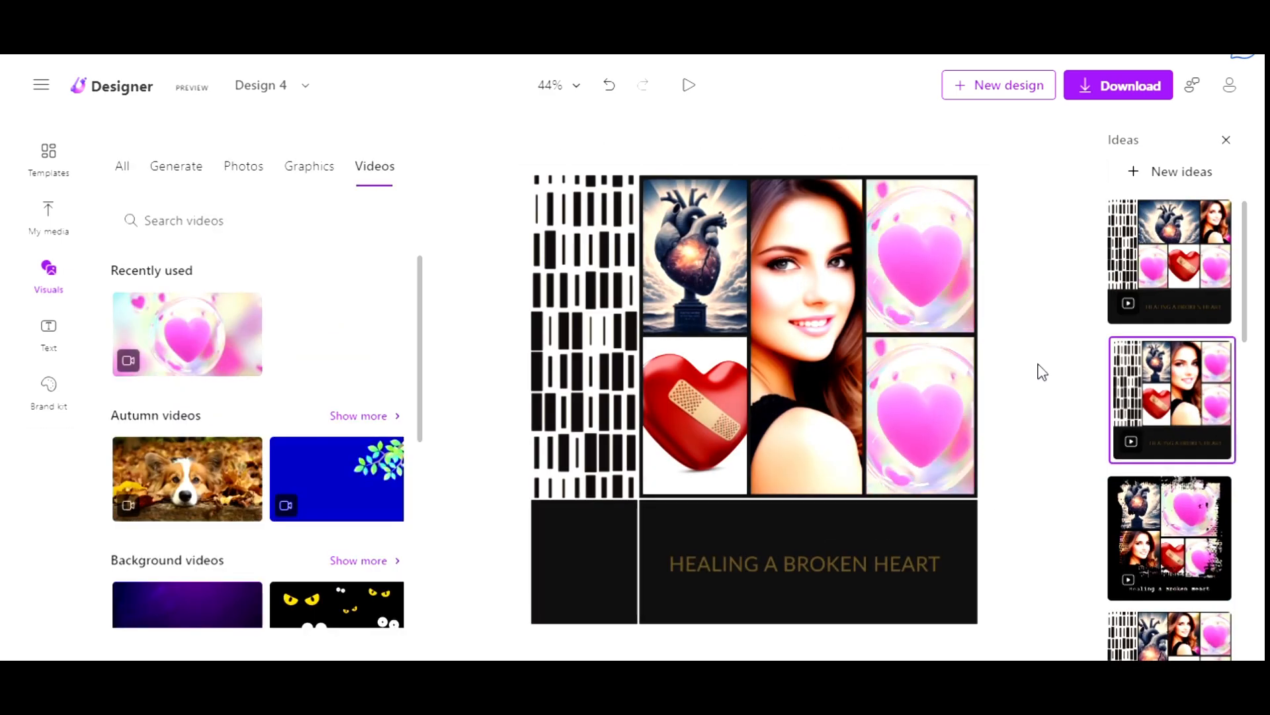
Step: Format the "HEALING A BROKEN HEART" heading at font size 36, bold and underlined
left_click(49, 335)
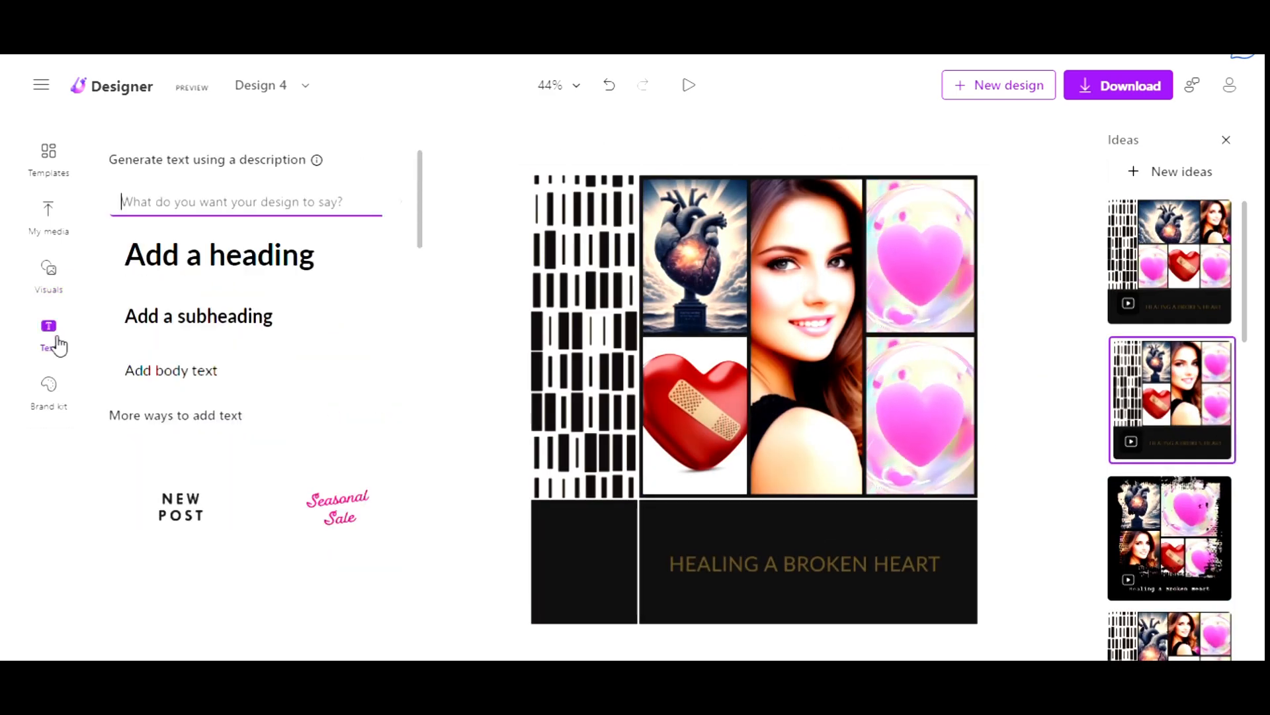
left_click(728, 564)
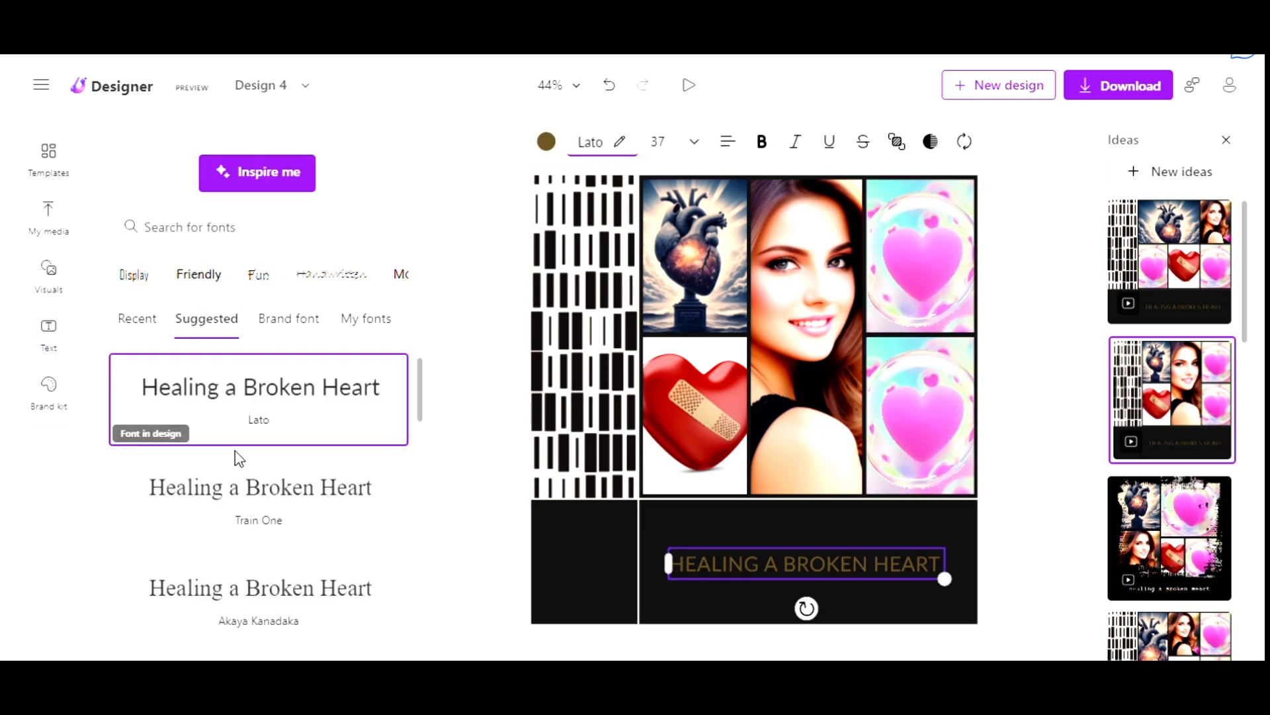
scroll(236, 454, "down", 1)
left_click(619, 141)
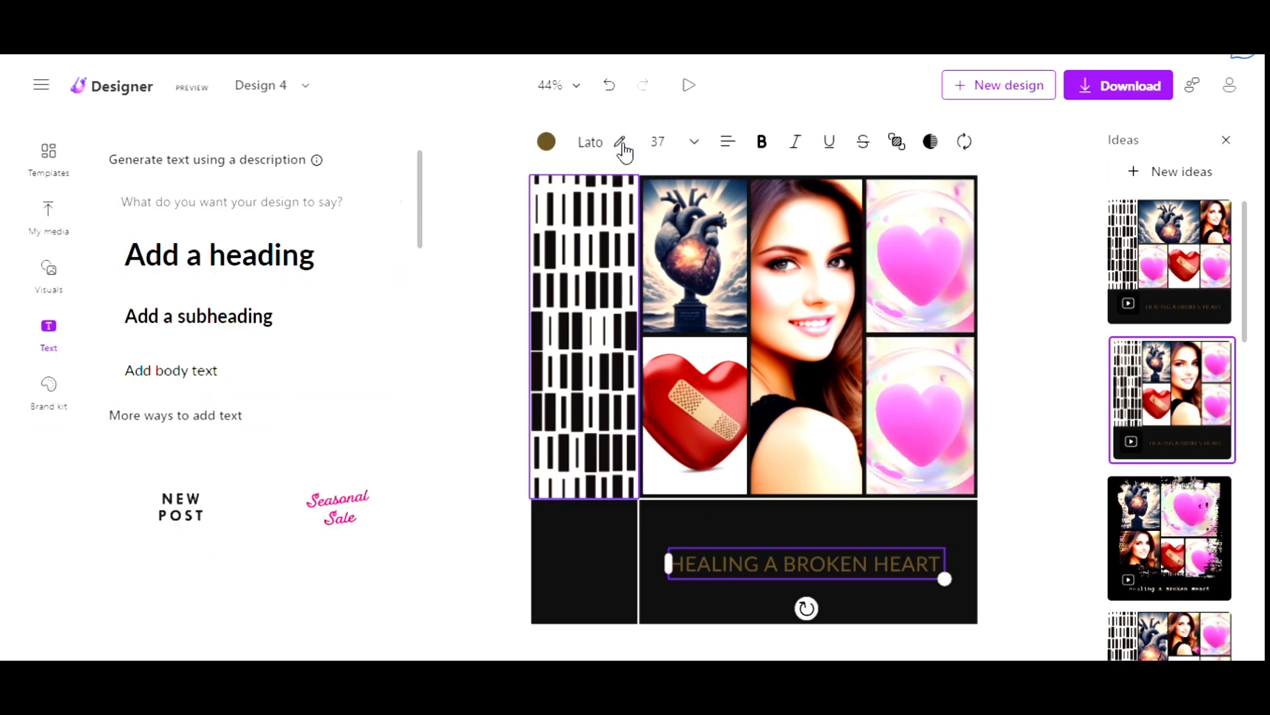
left_click(668, 141)
mouse_move(604, 192)
left_mouse_down()
mouse_move(629, 192)
mouse_move(601, 192)
left_mouse_up()
left_click(761, 142)
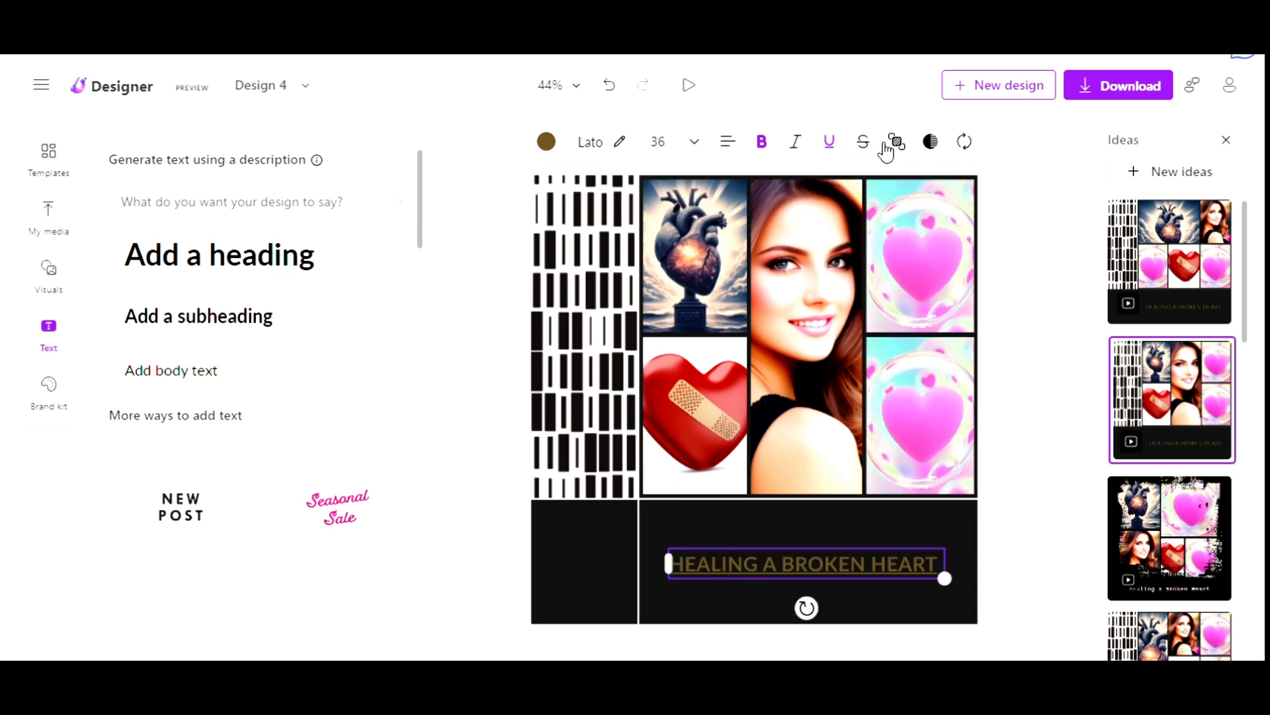
Step: Change the heading's text colour to white
left_click(546, 142)
scroll(301, 380, "down", 4)
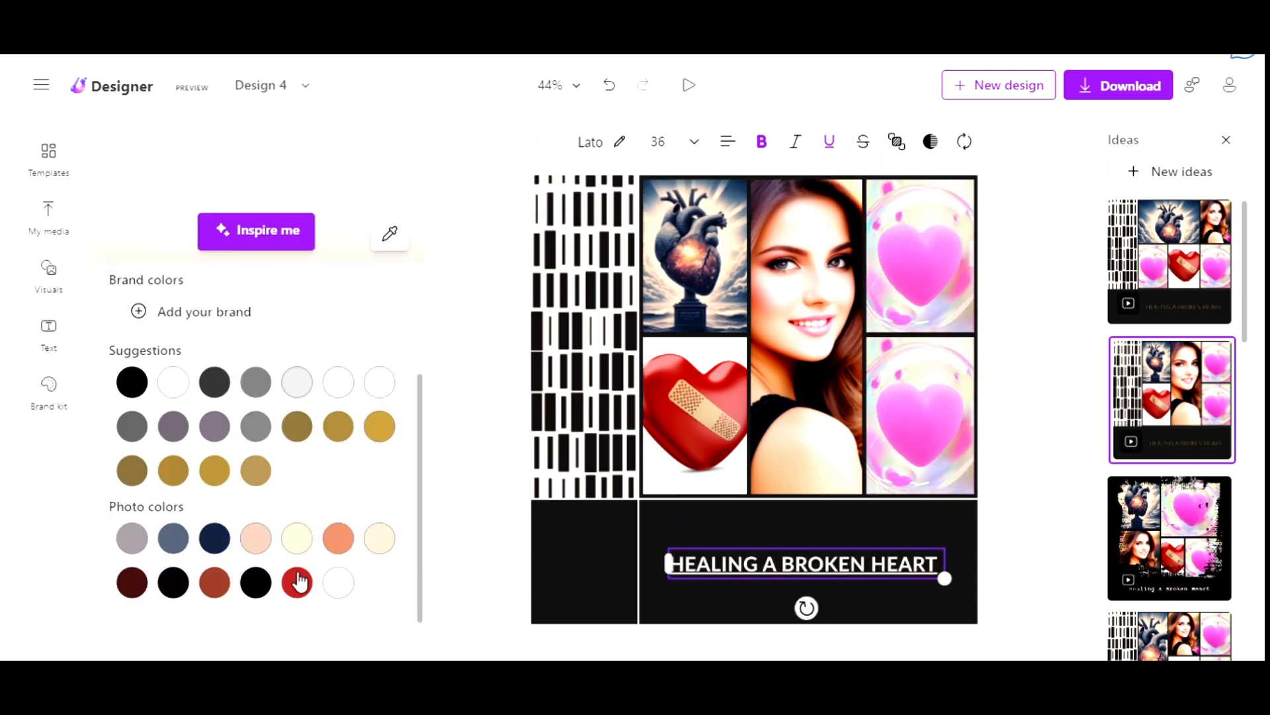
left_click(297, 582)
scroll(283, 478, "up", 4)
left_click(173, 323)
left_click(214, 391)
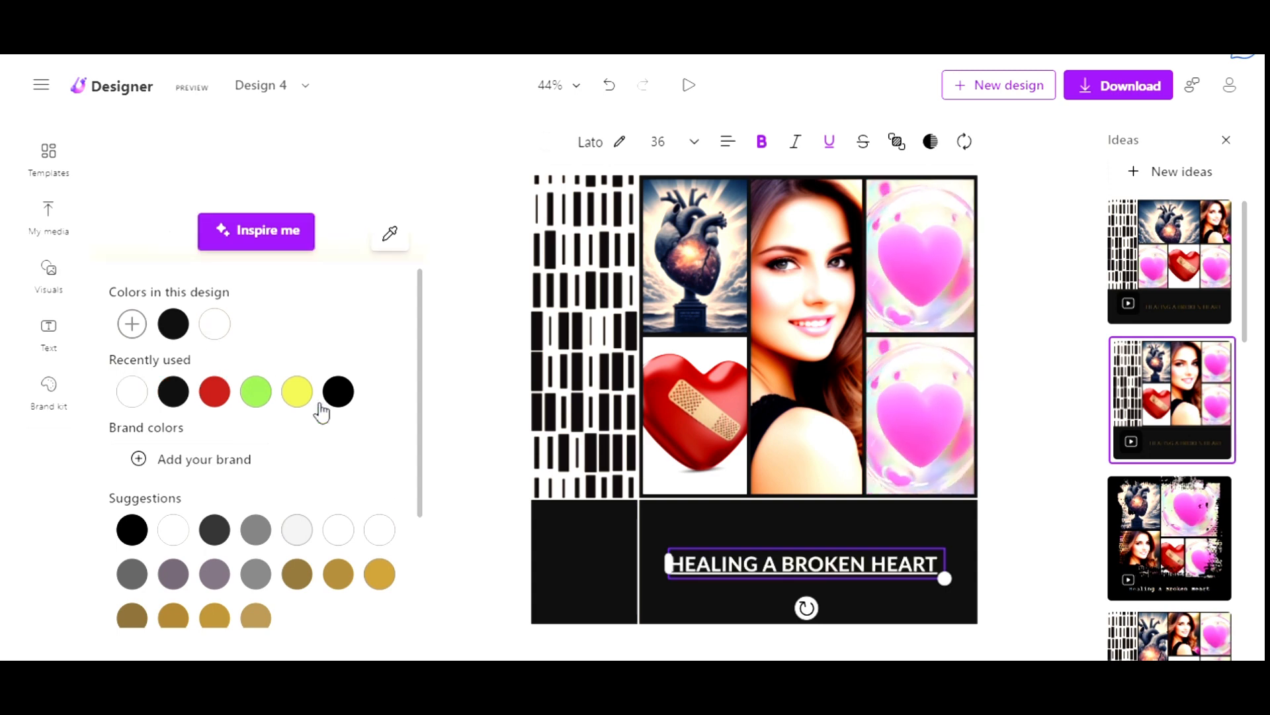
Step: Set the design's background colour to bright red from the colour palette
key("Escape")
left_click(622, 142)
left_click(622, 142)
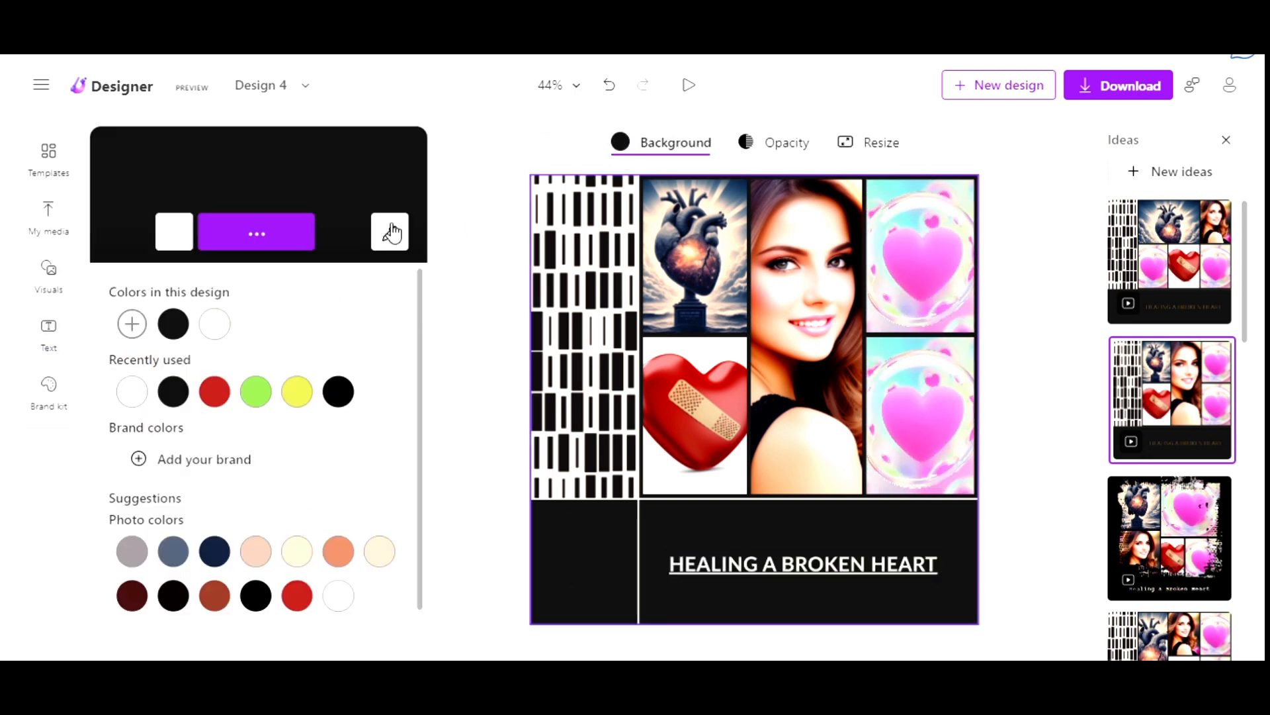
scroll(258, 463, "down", 1)
left_click(256, 513)
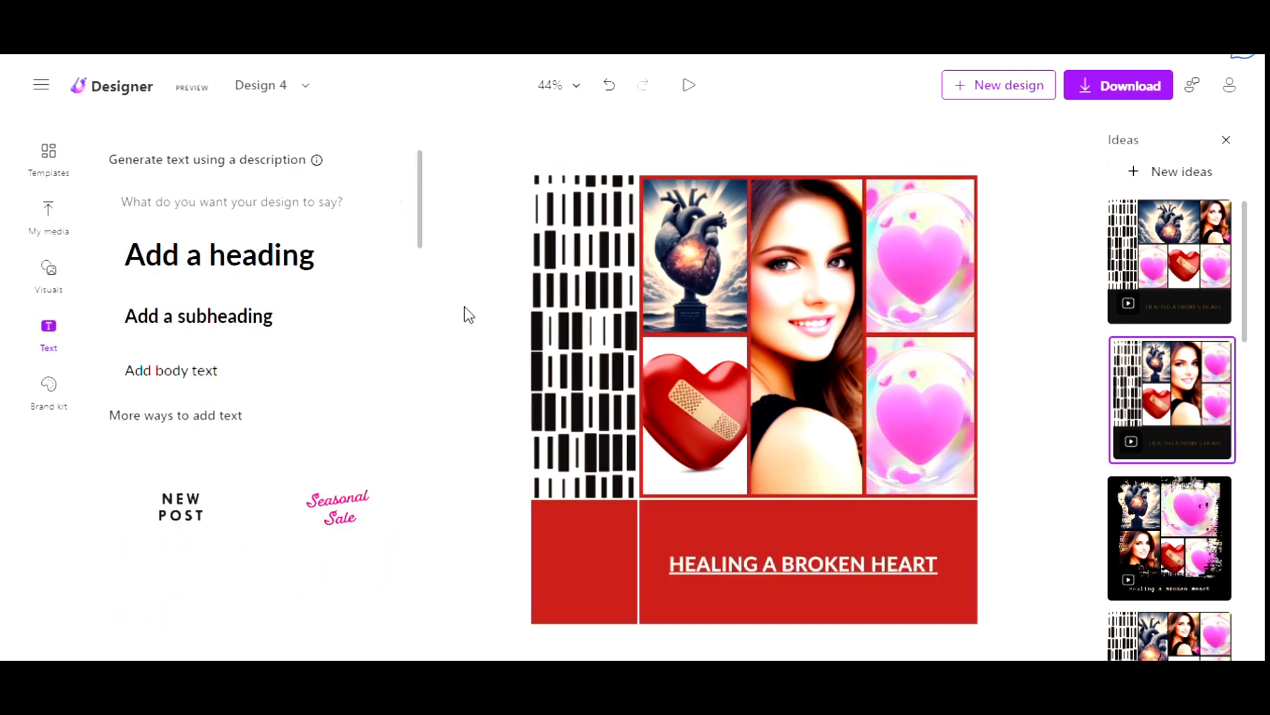
scroll(258, 346, "down", 5)
scroll(249, 397, "up", 5)
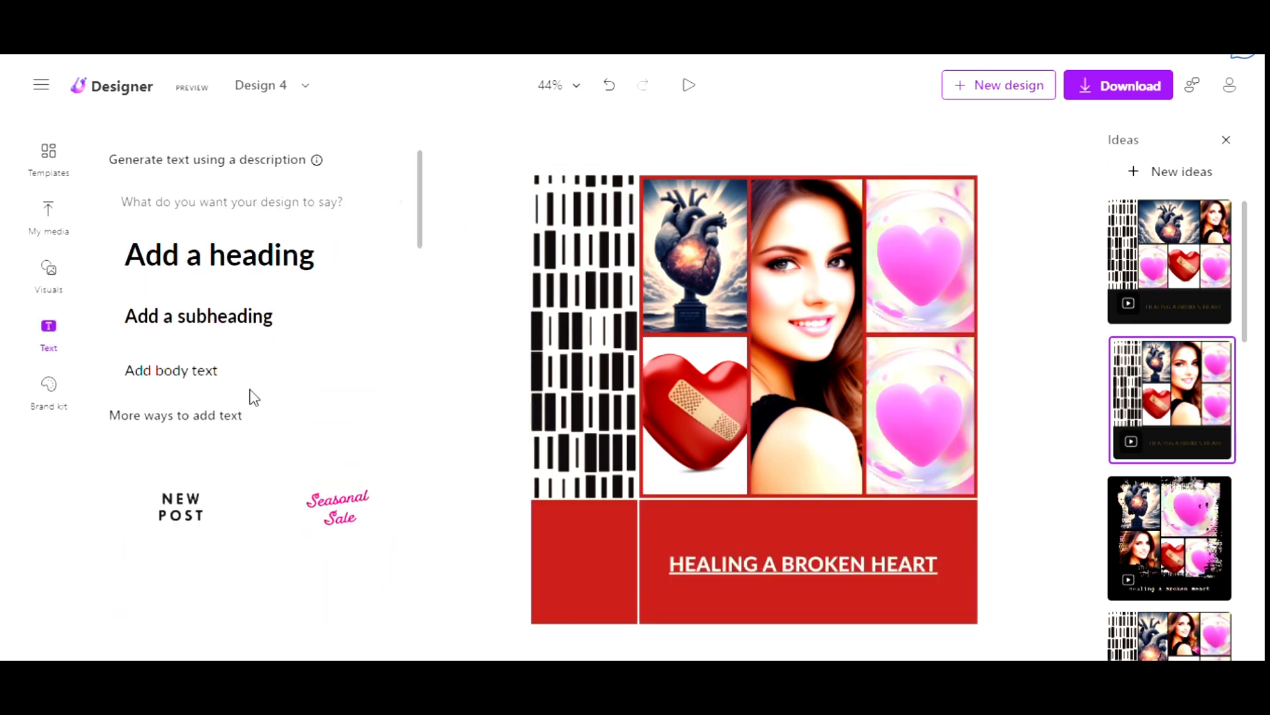
Step: Try the DM Sans suggested brand style on the design and settle on the crimson Lato style
left_click(49, 390)
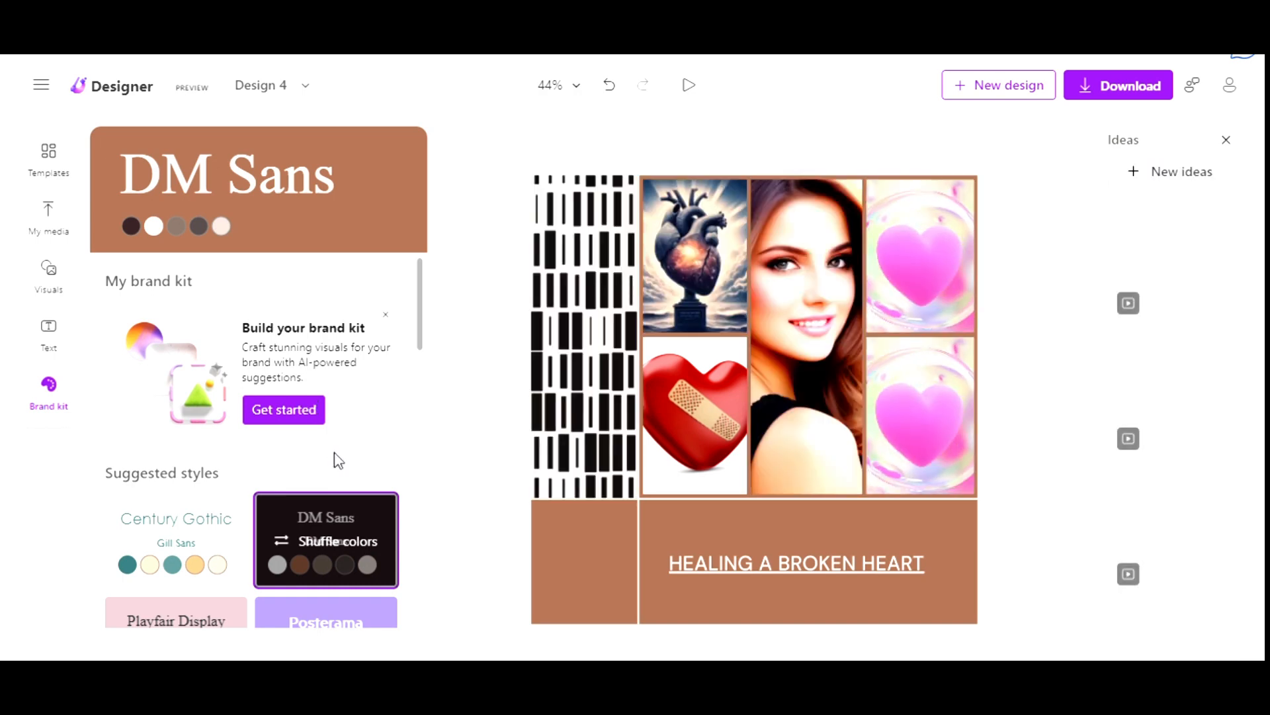
scroll(335, 522, "down", 5)
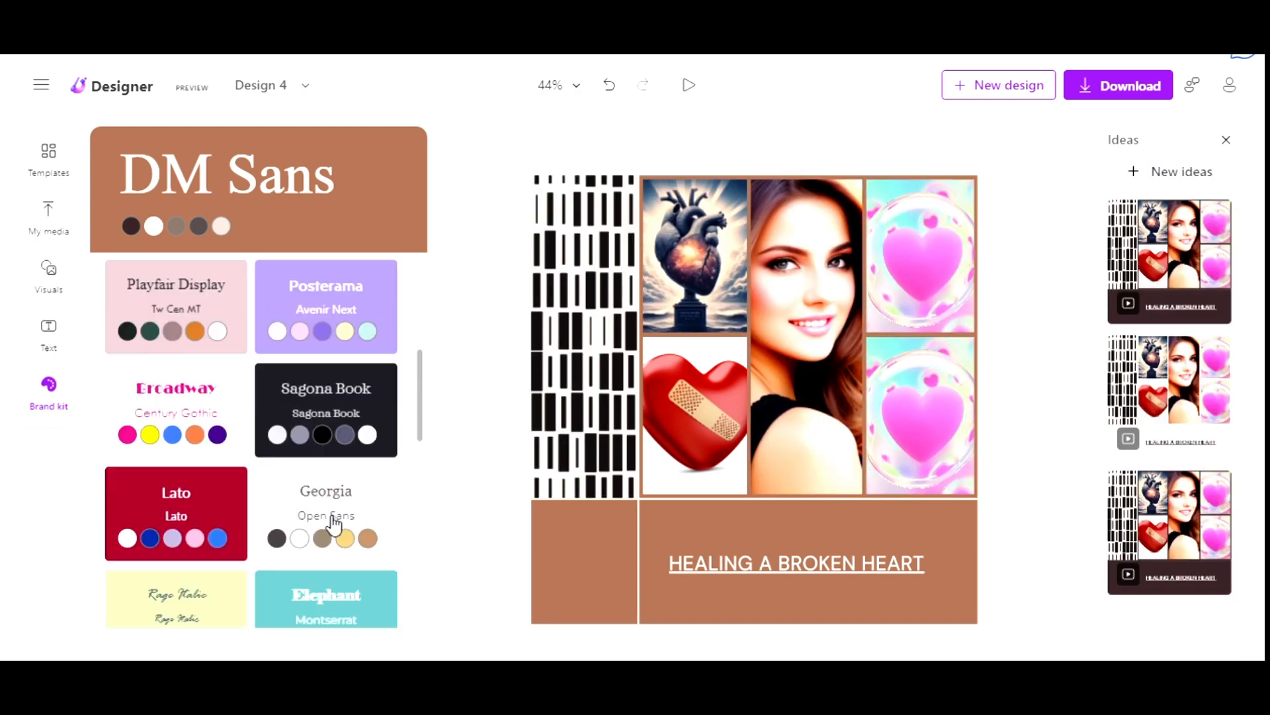
scroll(173, 430, "down", 2)
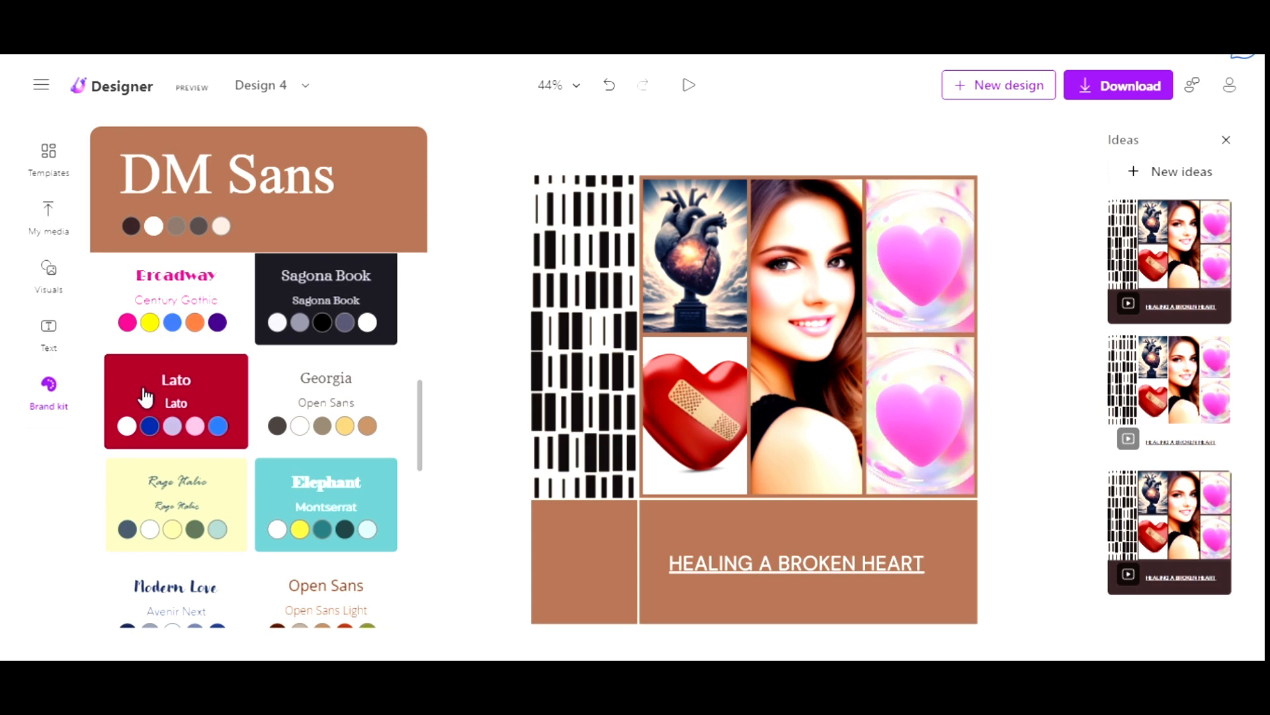
mouse_move(137, 387)
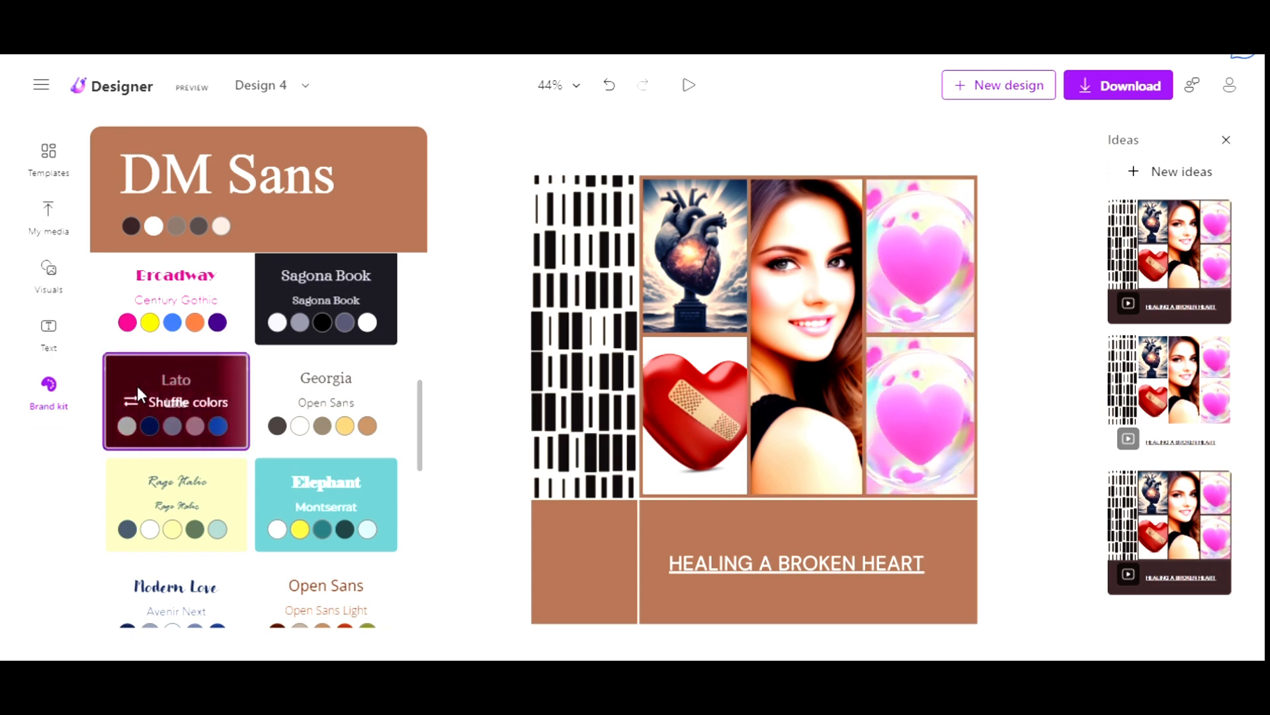
left_click(139, 389)
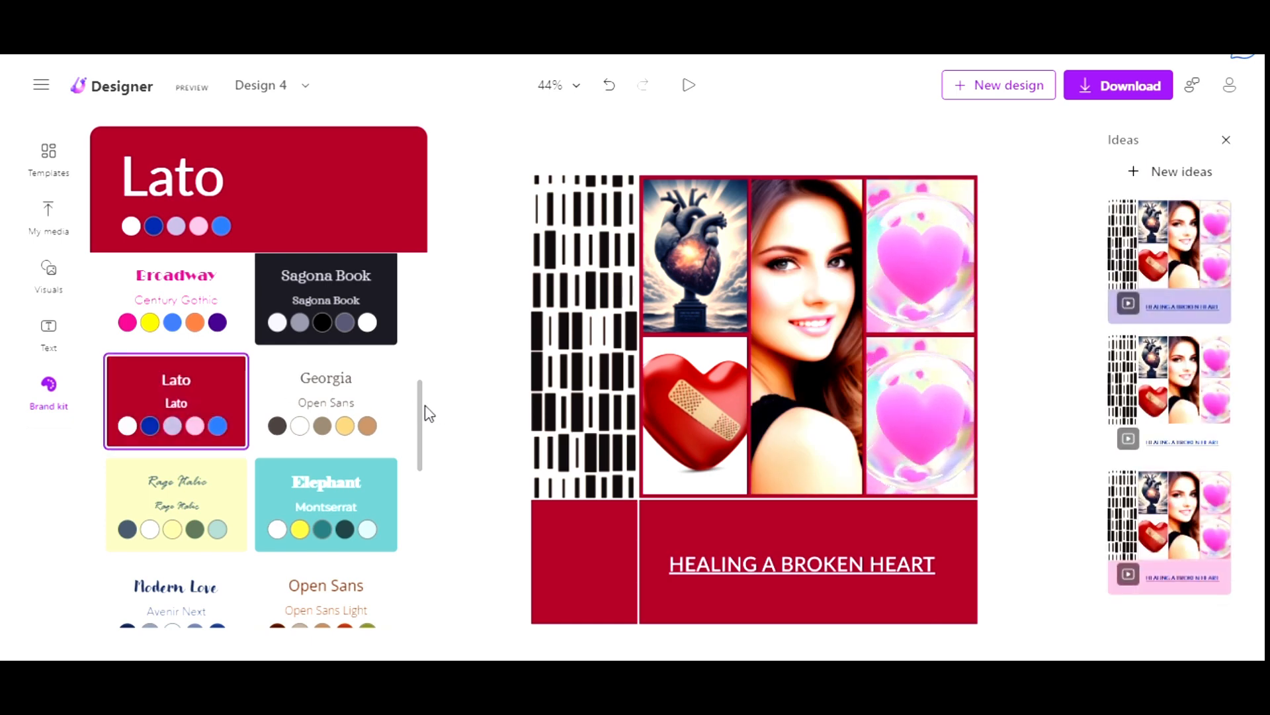
scroll(423, 415, "down", 6)
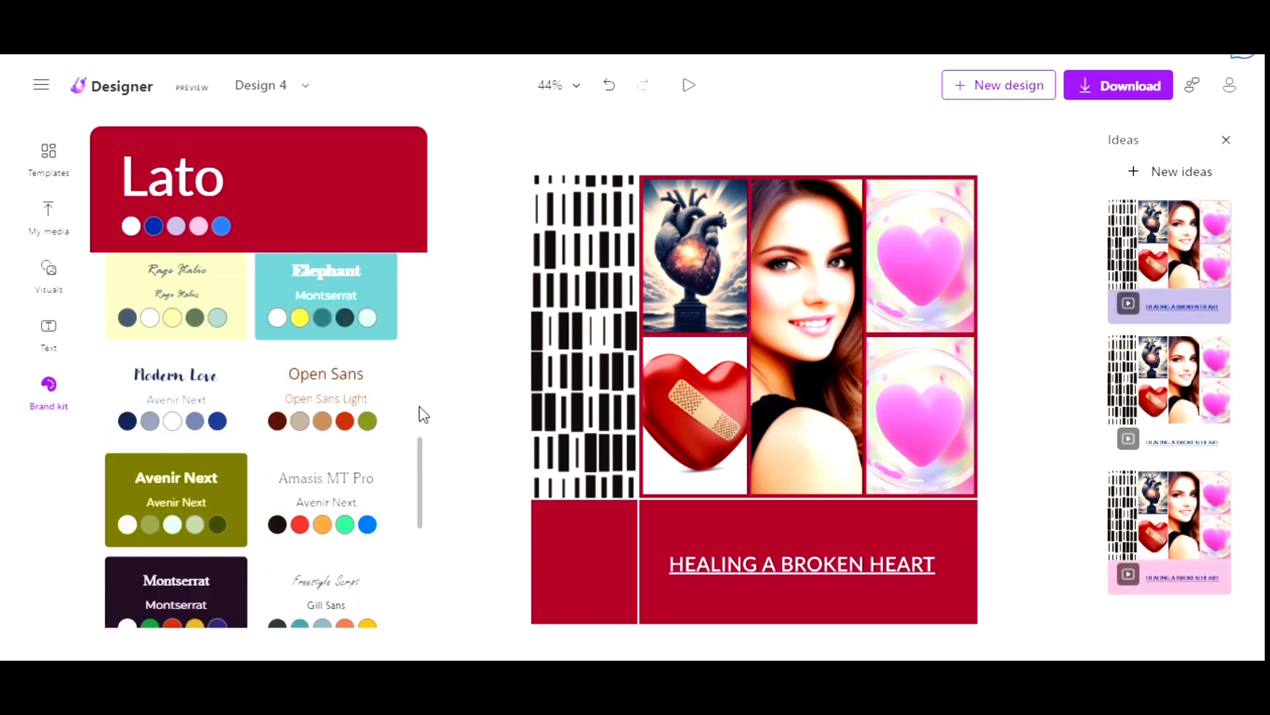
scroll(424, 415, "down", 3)
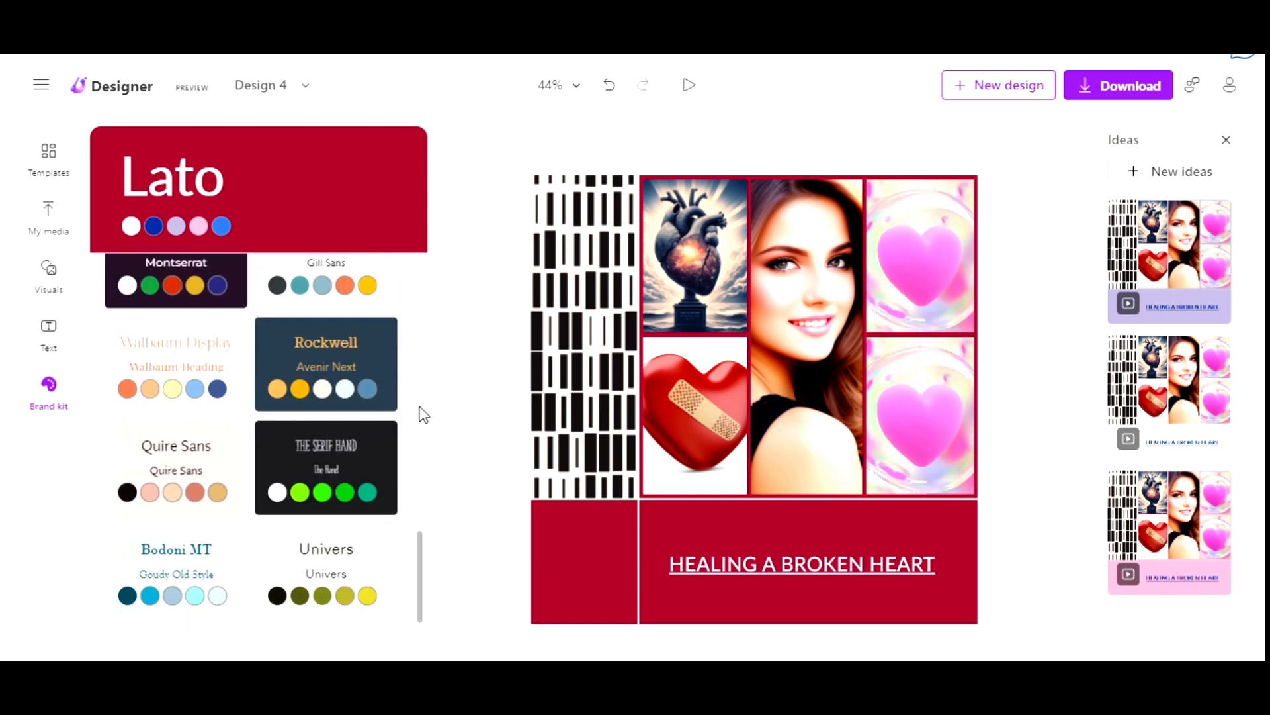
scroll(424, 415, "up", 7)
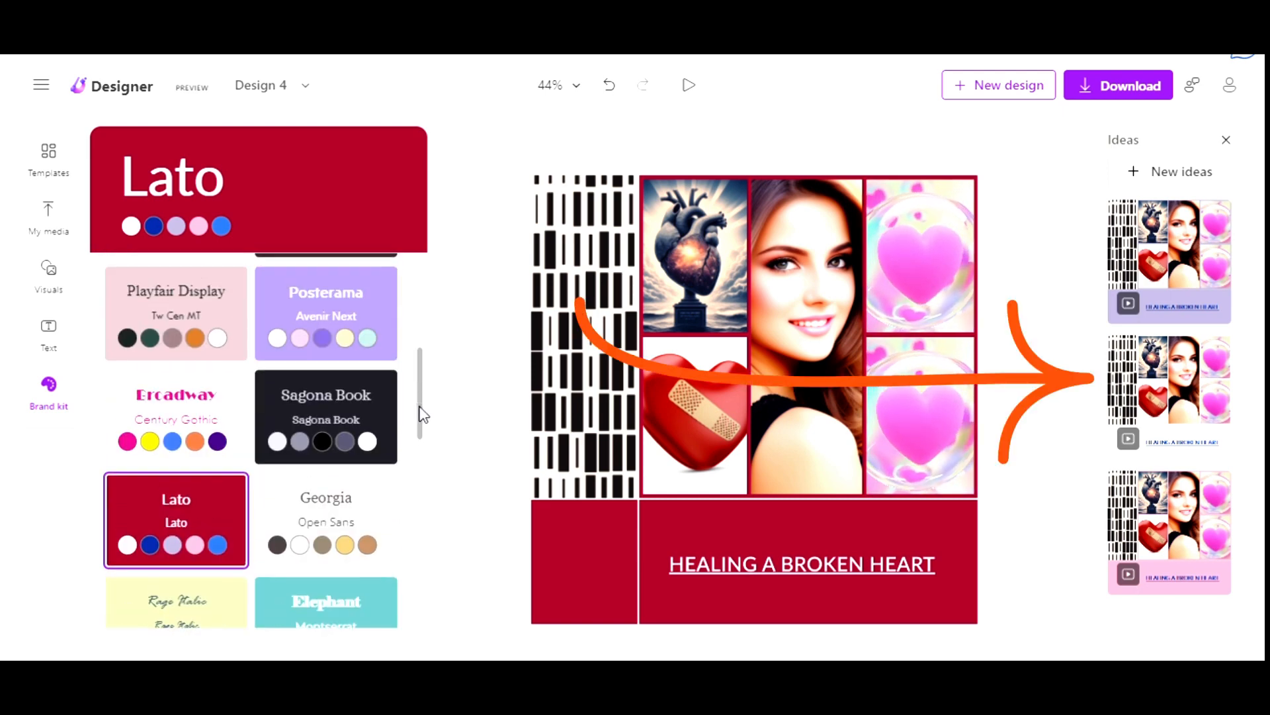
scroll(424, 415, "up", 5)
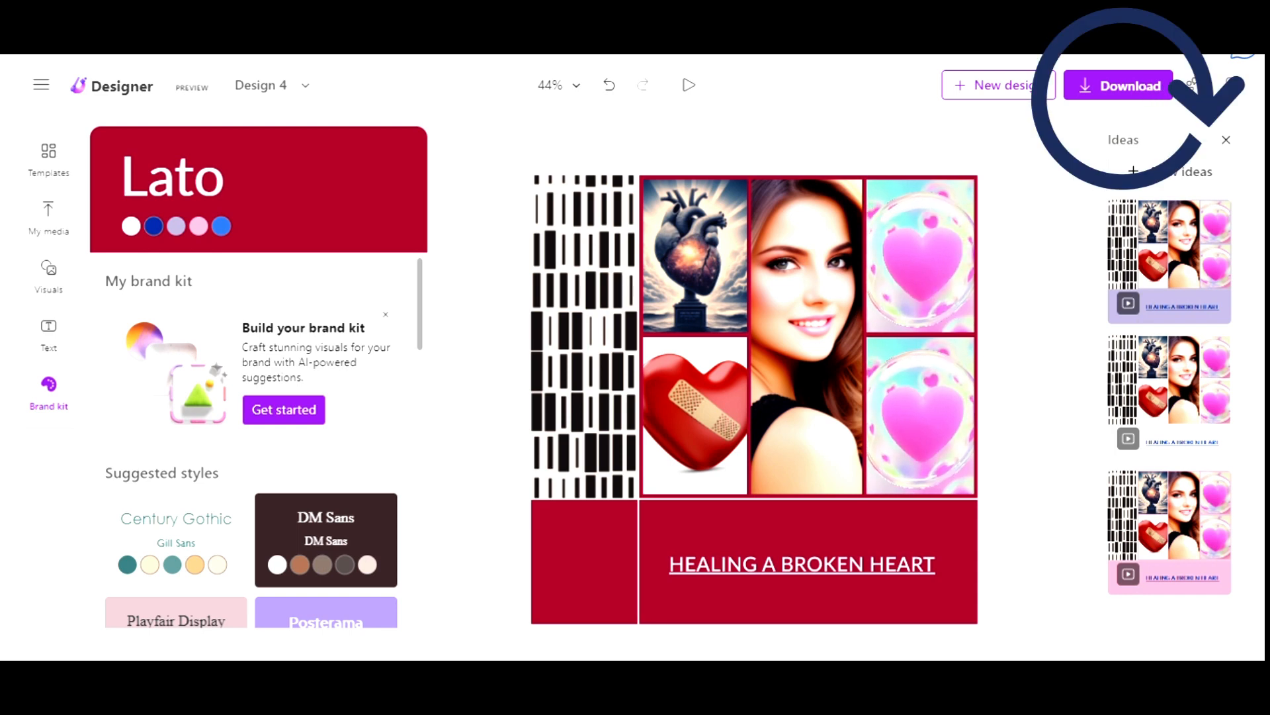
Step: Open the download options for the finished heart design
left_click(1118, 85)
left_click(907, 216)
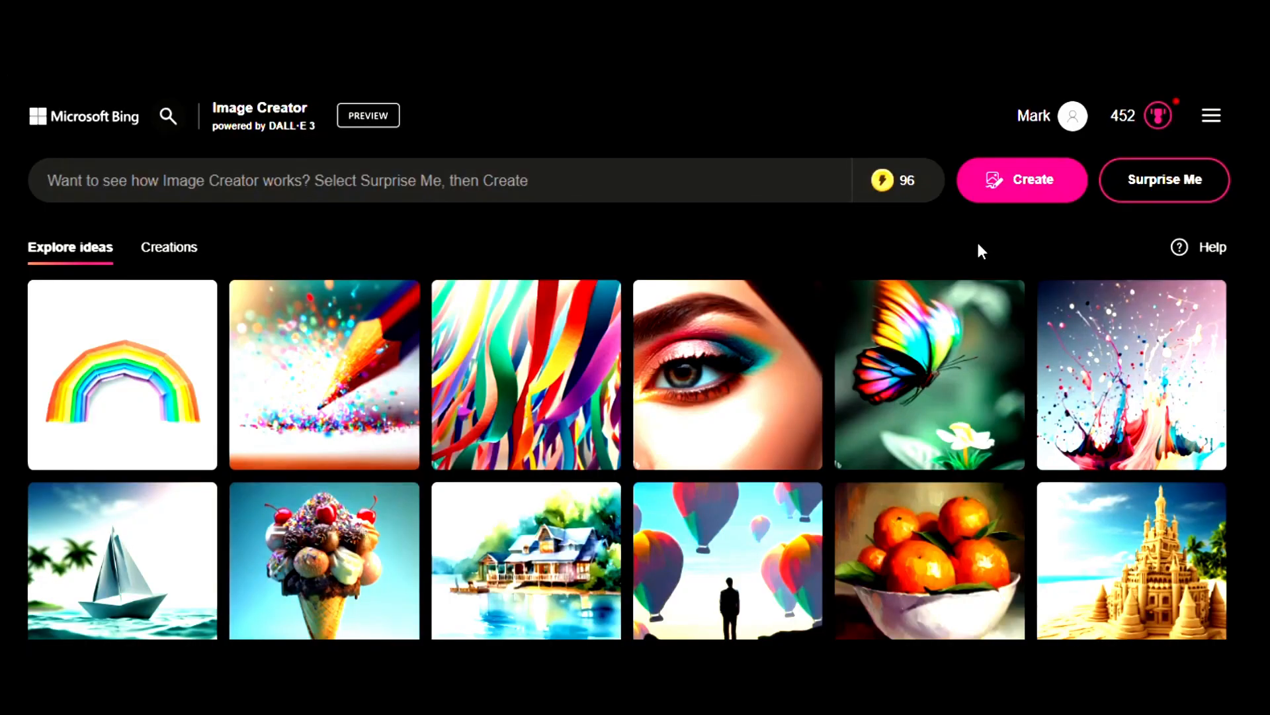
Step: In Bing Image Creator, view the explanation of boosts and look through the gallery of example ideas
mouse_move(884, 180)
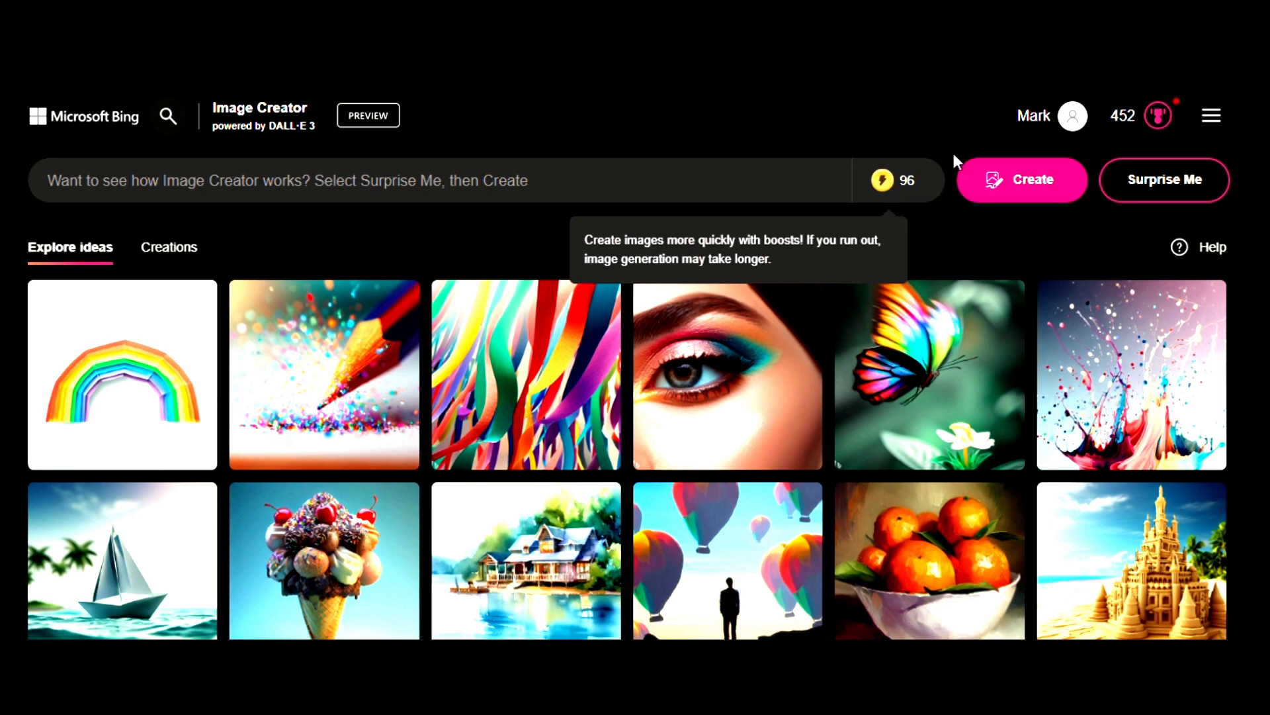
scroll(929, 354, "down", 5)
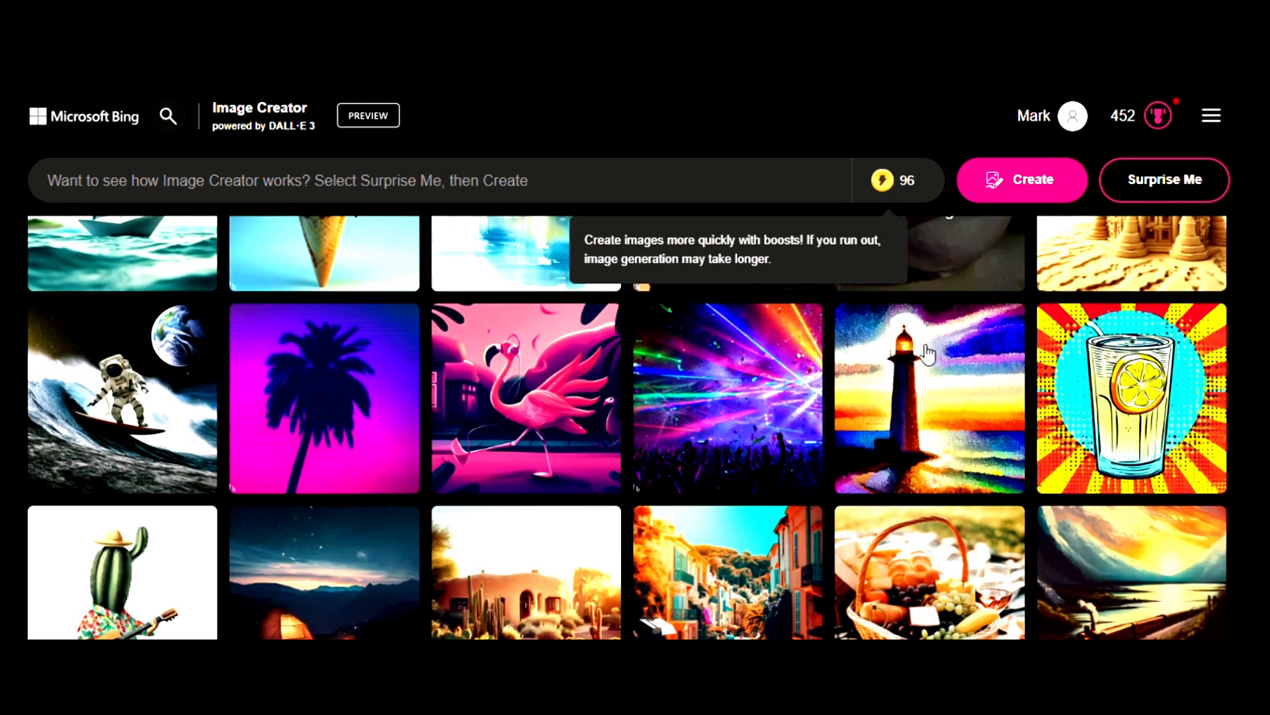
scroll(929, 354, "up", 5)
Step: Display the past creations and examine the glass heart images and the history of recent generations
left_click(187, 249)
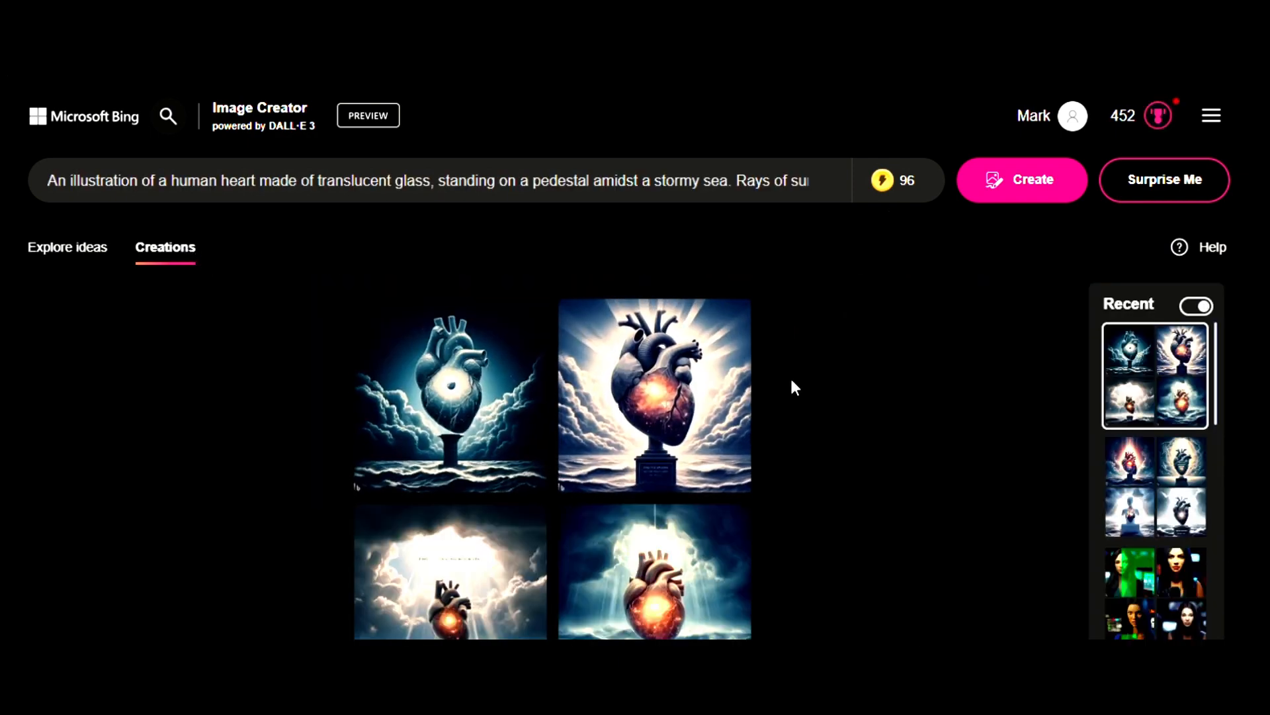
scroll(792, 380, "down", 2)
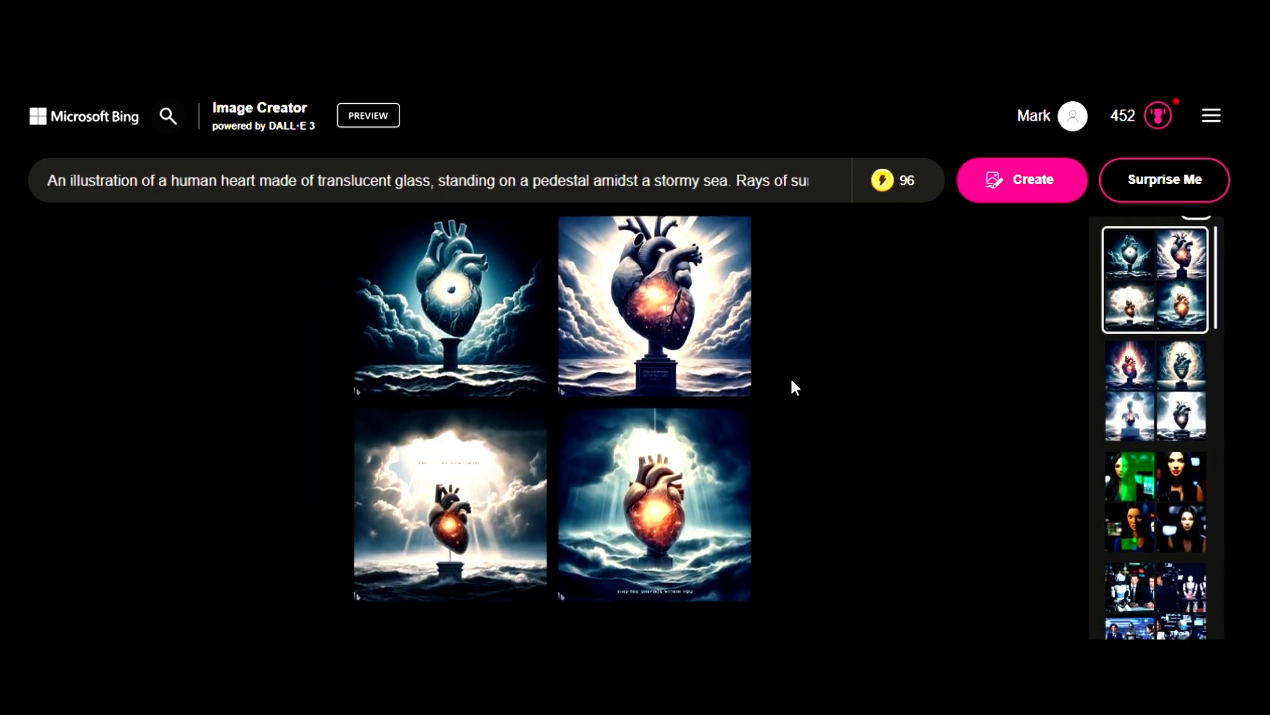
scroll(792, 381, "up", 2)
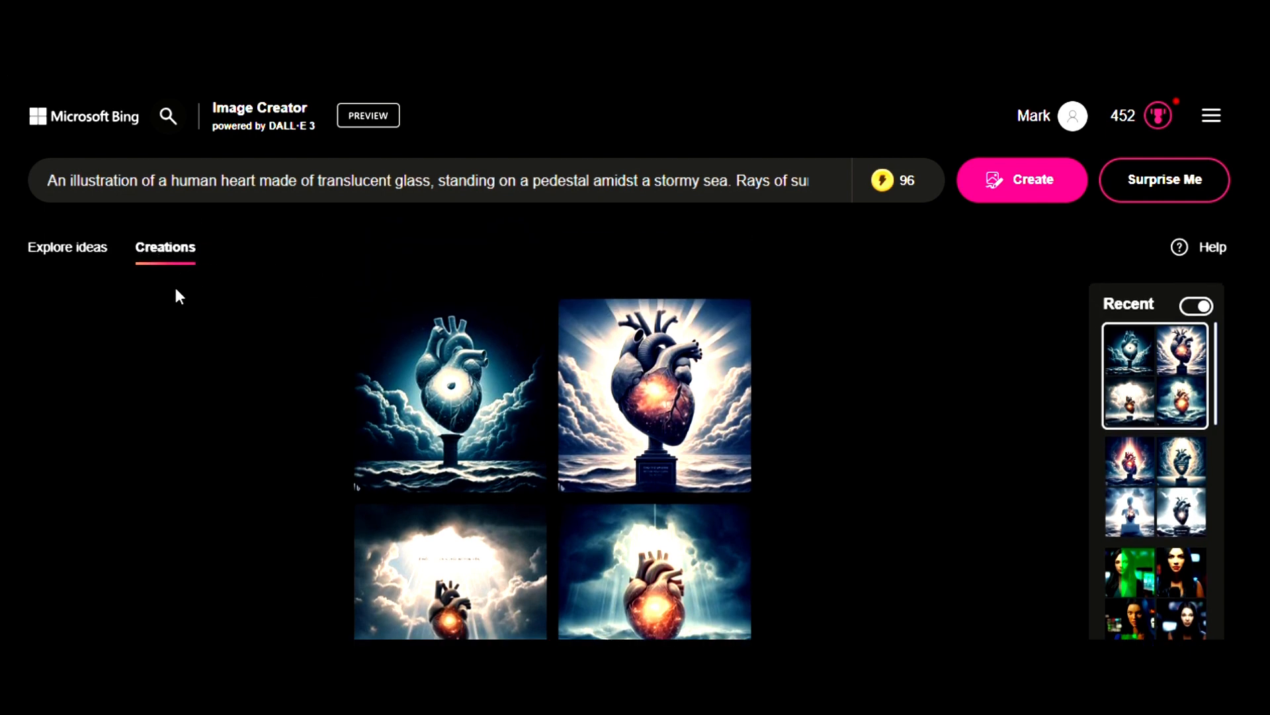
scroll(1183, 438, "down", 10)
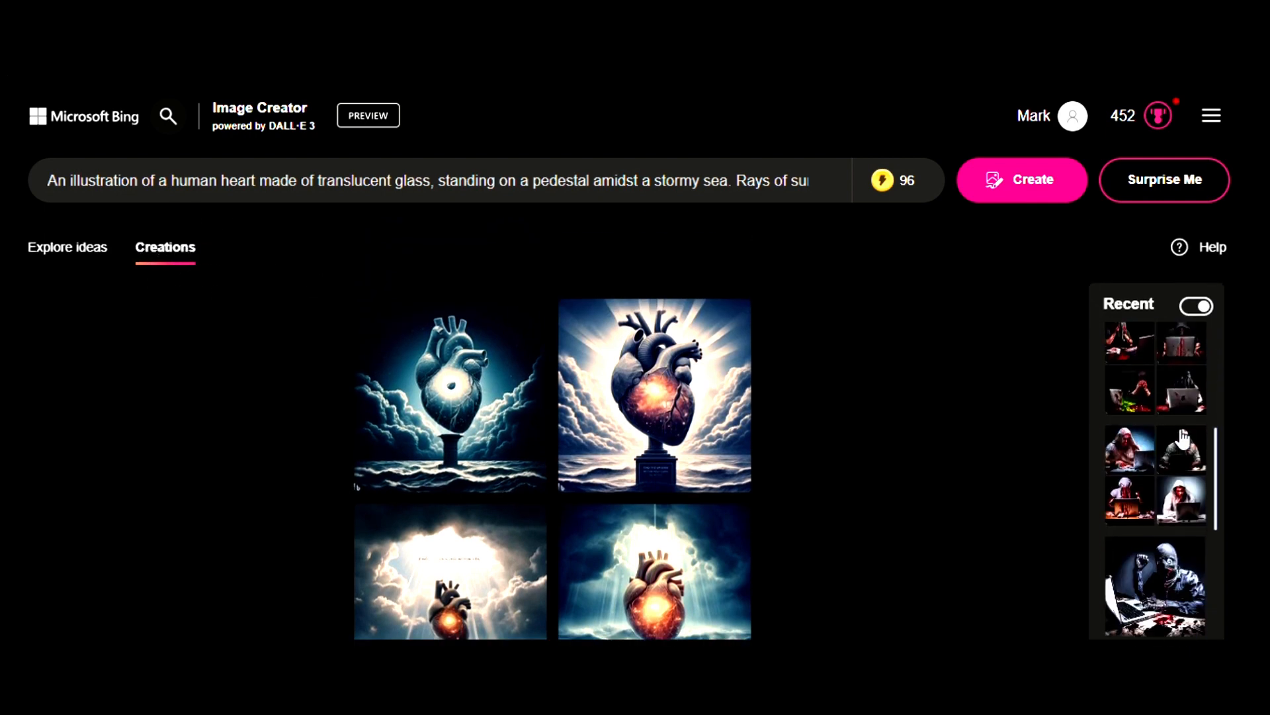
scroll(1182, 438, "down", 5)
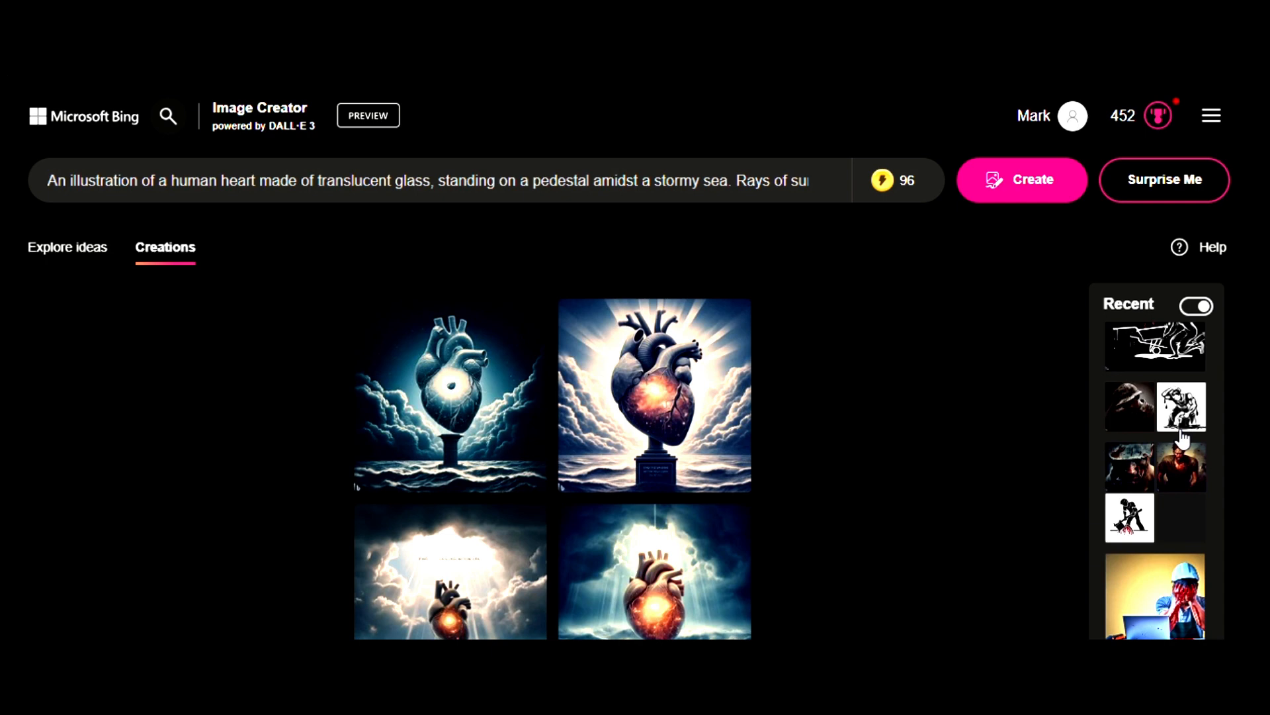
scroll(1182, 438, "up", 15)
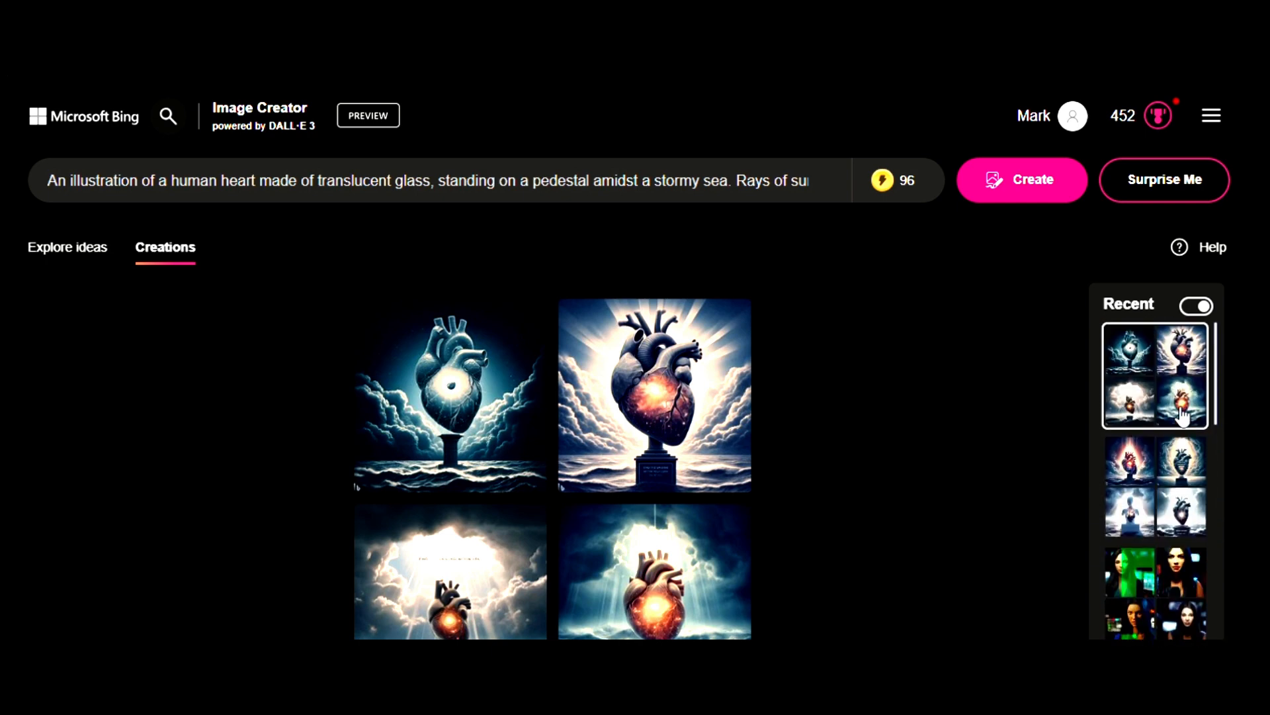